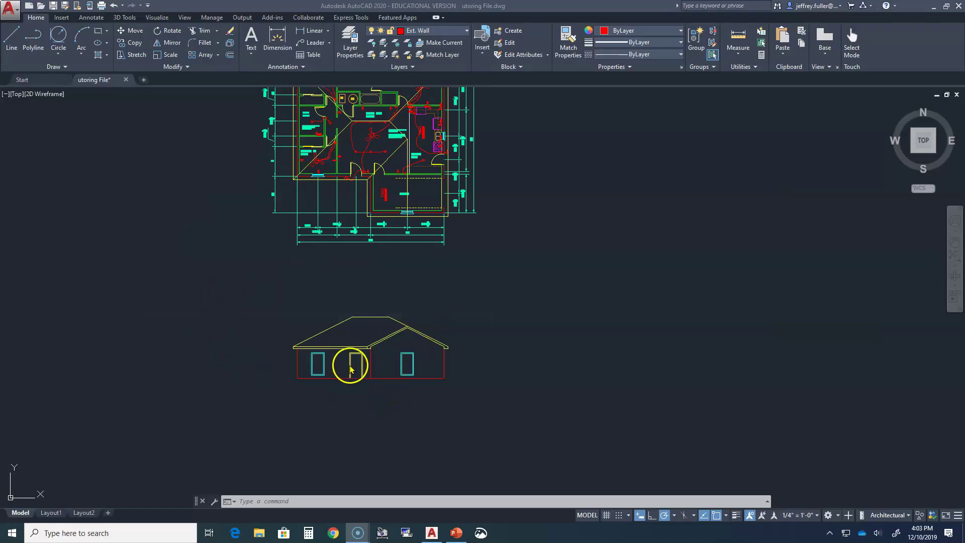
Make layer 0 current and move the front elevation's bottom wall line to layer 0.
{"action": "scroll", "coordinate": [350, 369], "scroll_direction": "up", "scroll_amount": 4}
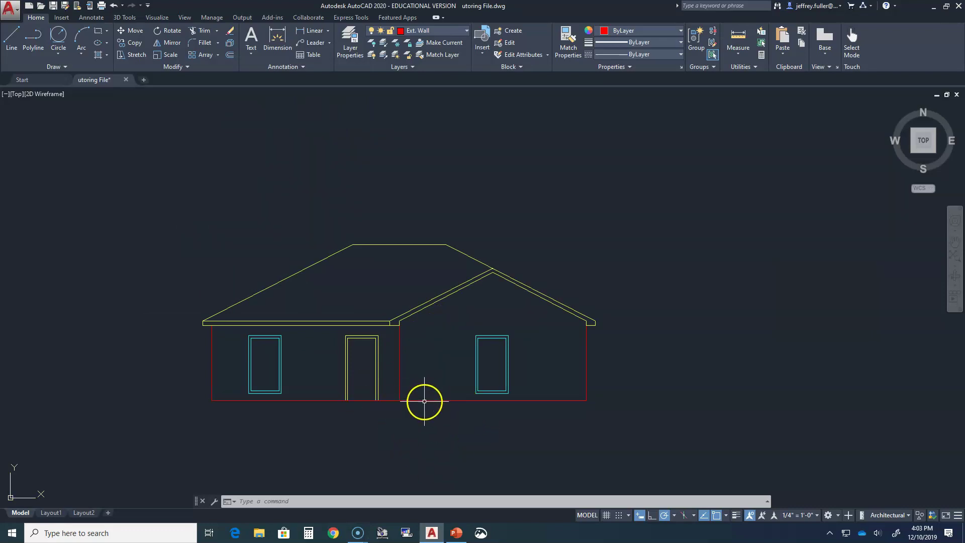
{"action": "left_click", "coordinate": [439, 28]}
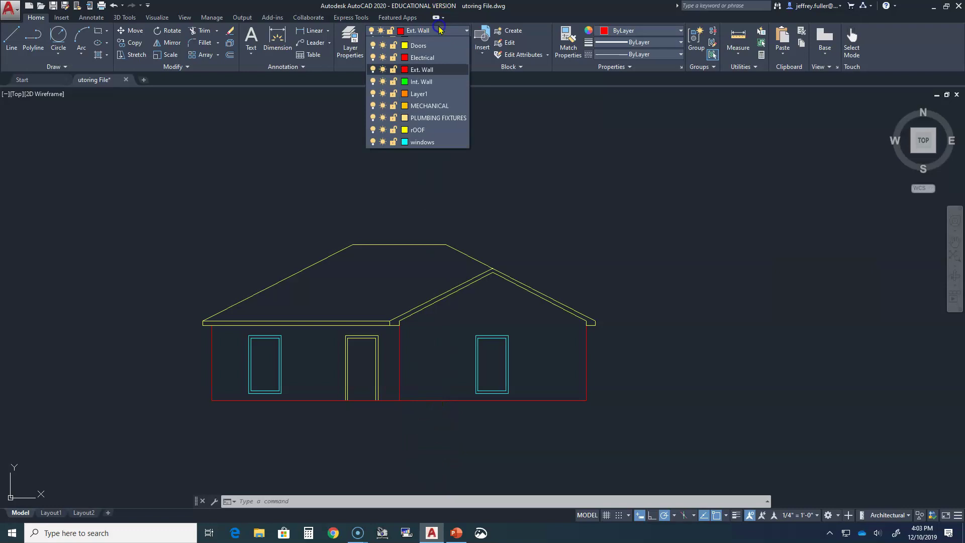
{"action": "left_click", "coordinate": [421, 38]}
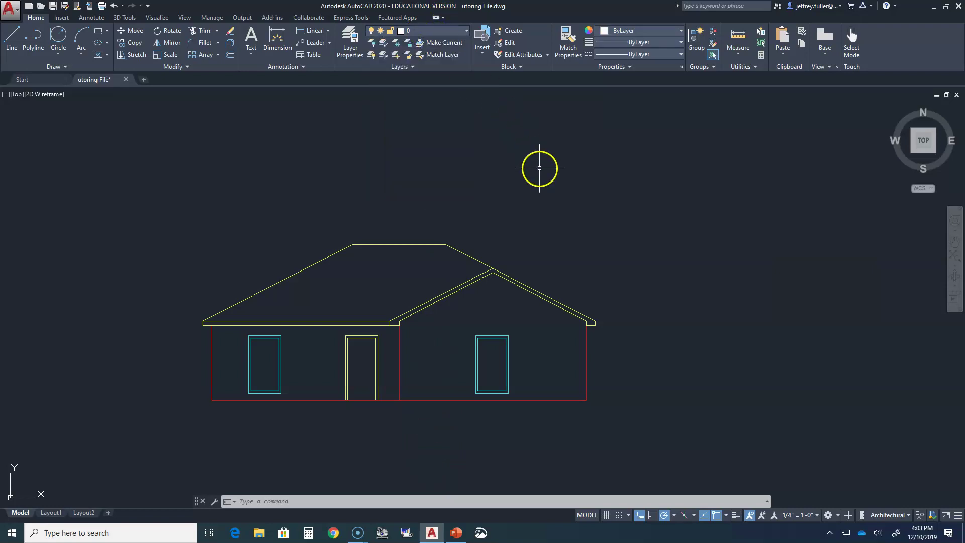
{"action": "left_click", "coordinate": [417, 400]}
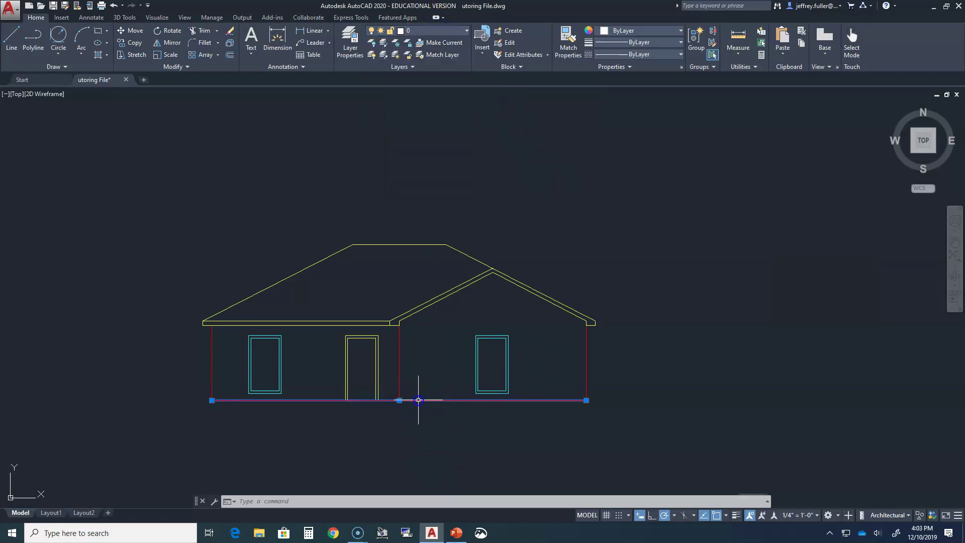
{"action": "left_click", "coordinate": [462, 33]}
{"action": "left_click", "coordinate": [422, 39]}
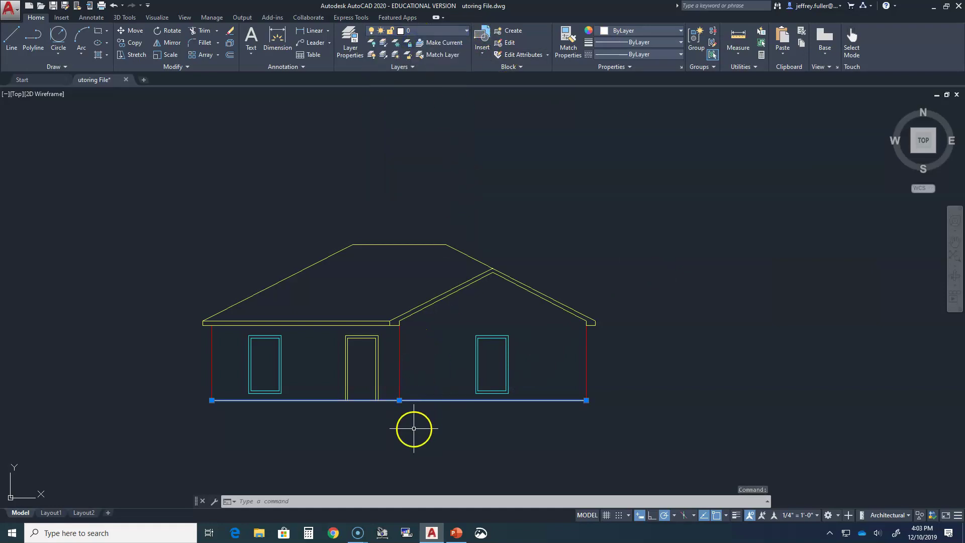
Offset the front elevation's bottom line 6" downward to form the slab's lower edge.
{"action": "left_click", "coordinate": [230, 54]}
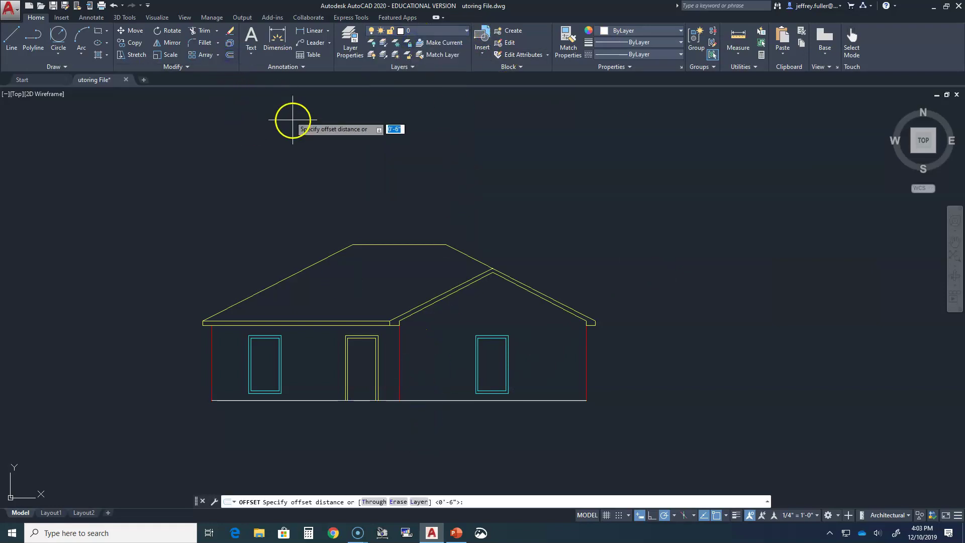
{"action": "key", "text": "Return"}
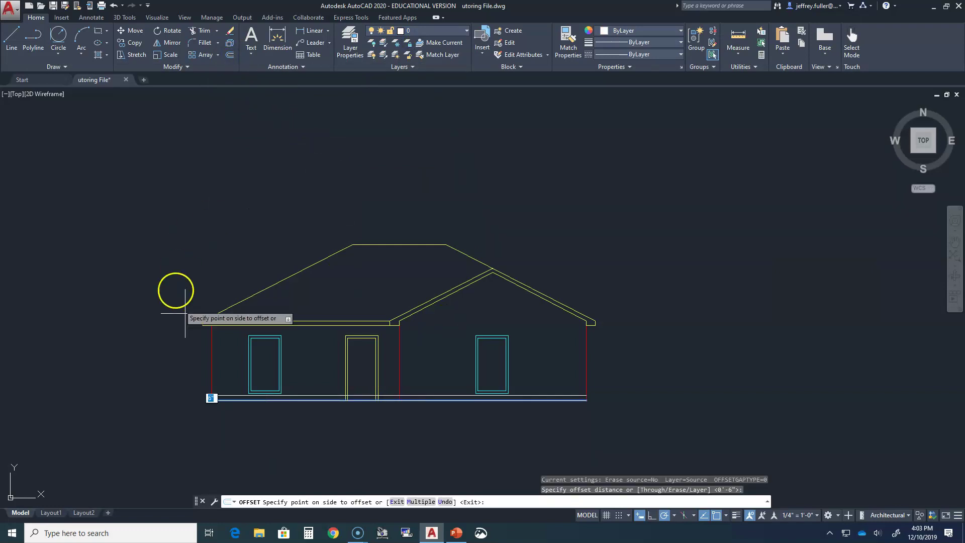
{"action": "left_click", "coordinate": [292, 452]}
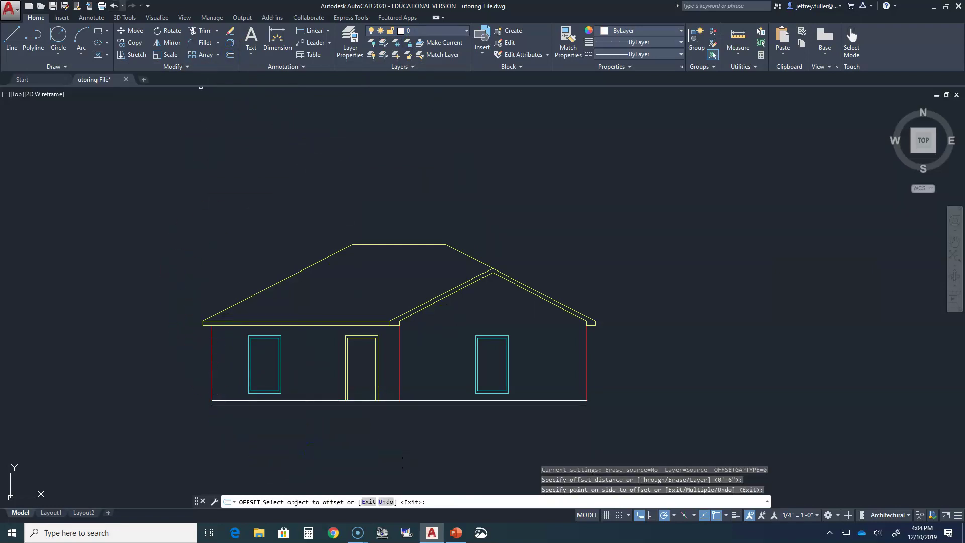
Close both ends of the slab with short vertical lines between its upper and lower edges.
{"action": "left_click", "coordinate": [15, 41]}
{"action": "left_click", "coordinate": [212, 405]}
{"action": "key", "text": "Escape"}
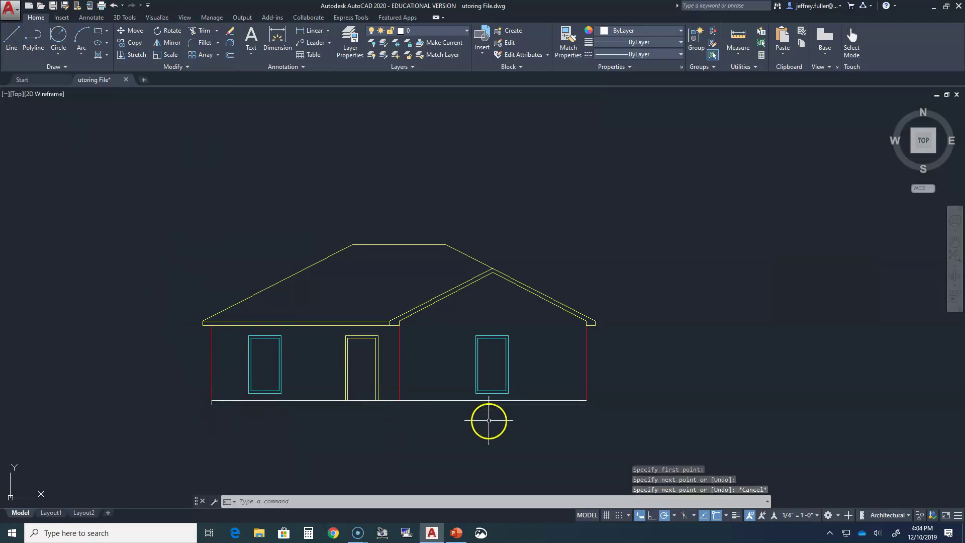
{"action": "key", "text": "space"}
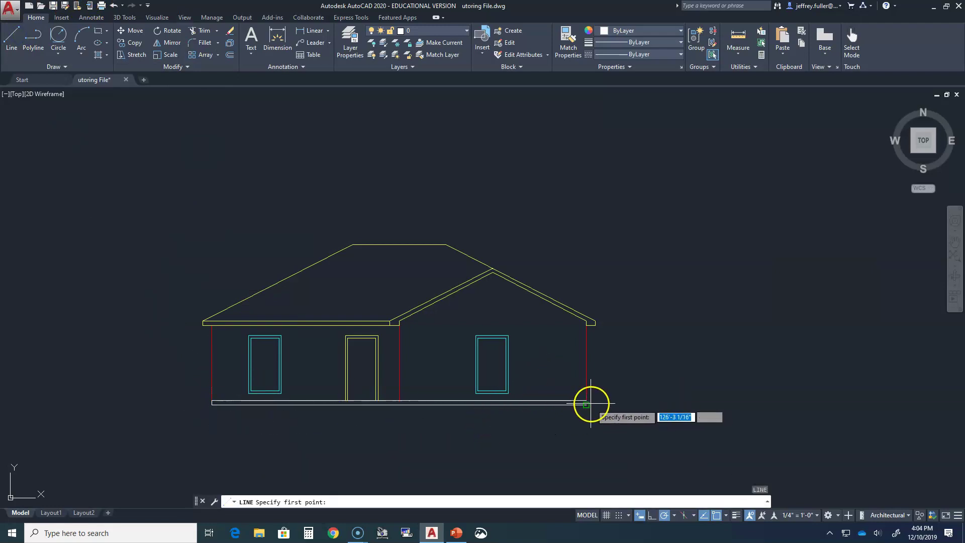
{"action": "left_click", "coordinate": [586, 401]}
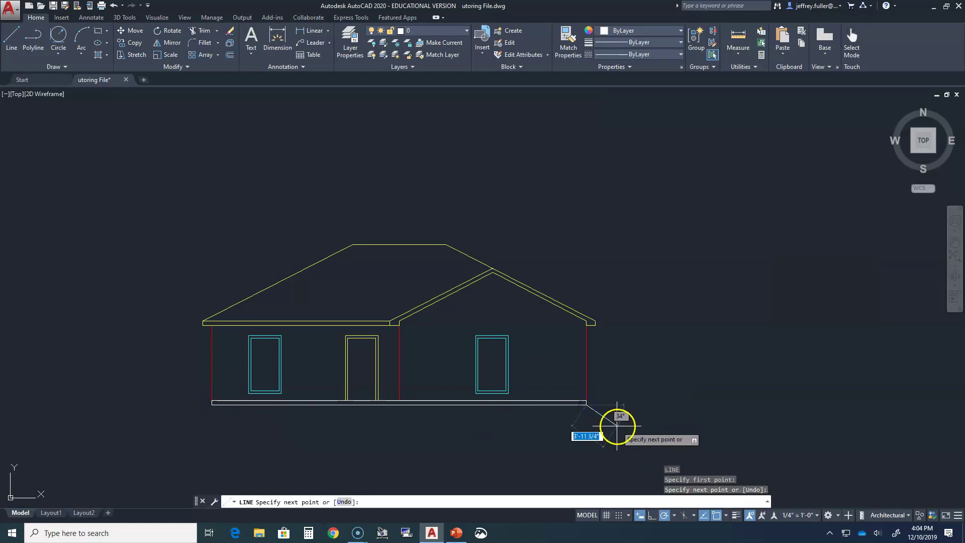
{"action": "key", "text": "Escape"}
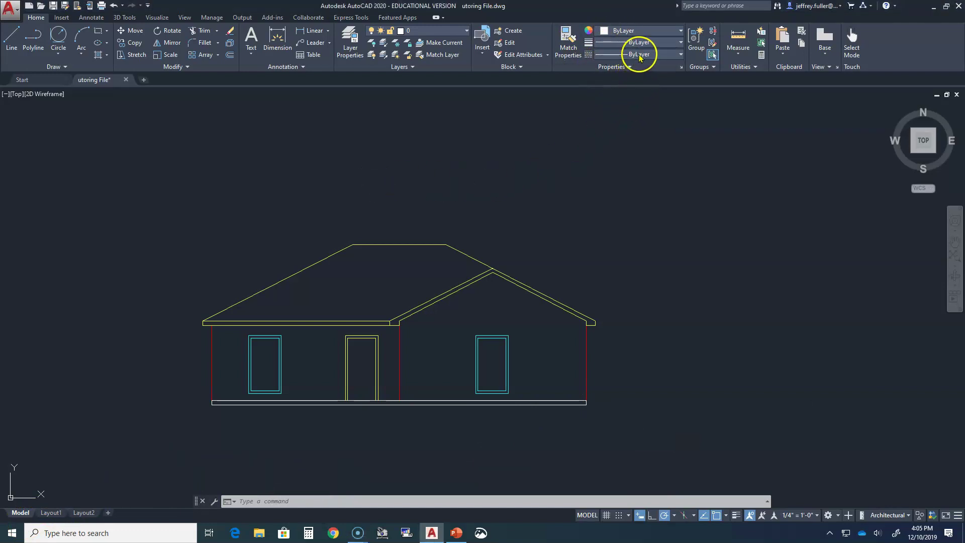
Open the Linetype Manager for choosing the linetype of new objects.
{"action": "left_click", "coordinate": [671, 56]}
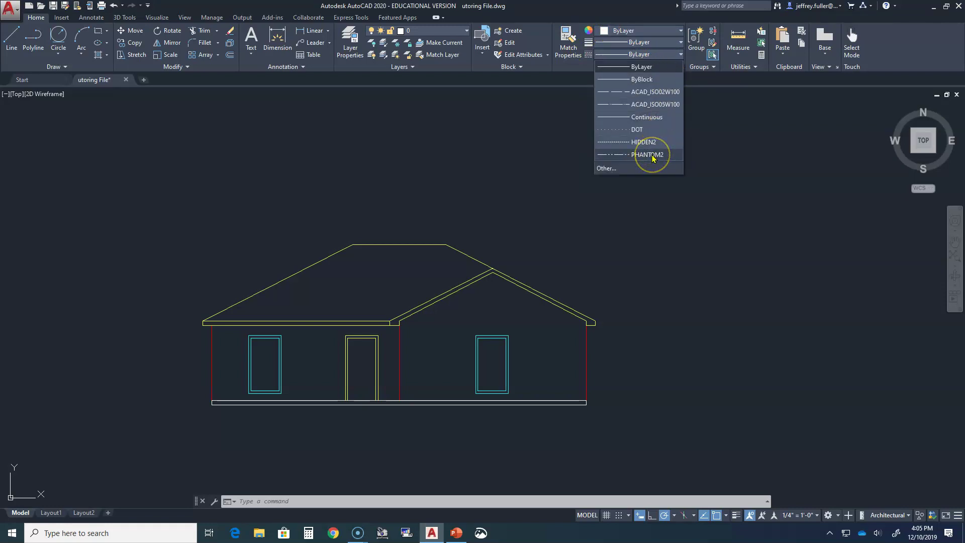
{"action": "left_click", "coordinate": [607, 169]}
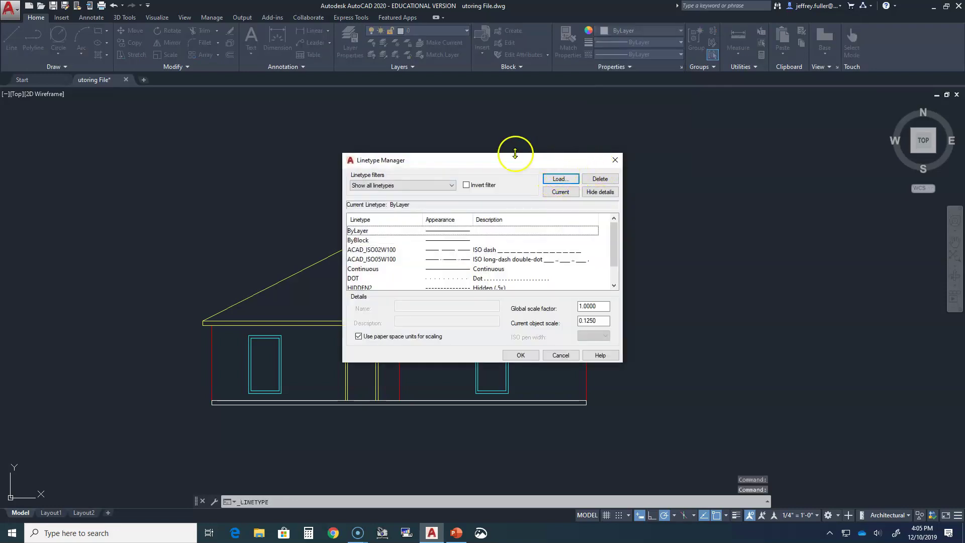
Try to load the PHANTOM2 linetype from acad.lin.
{"action": "left_click", "coordinate": [560, 180]}
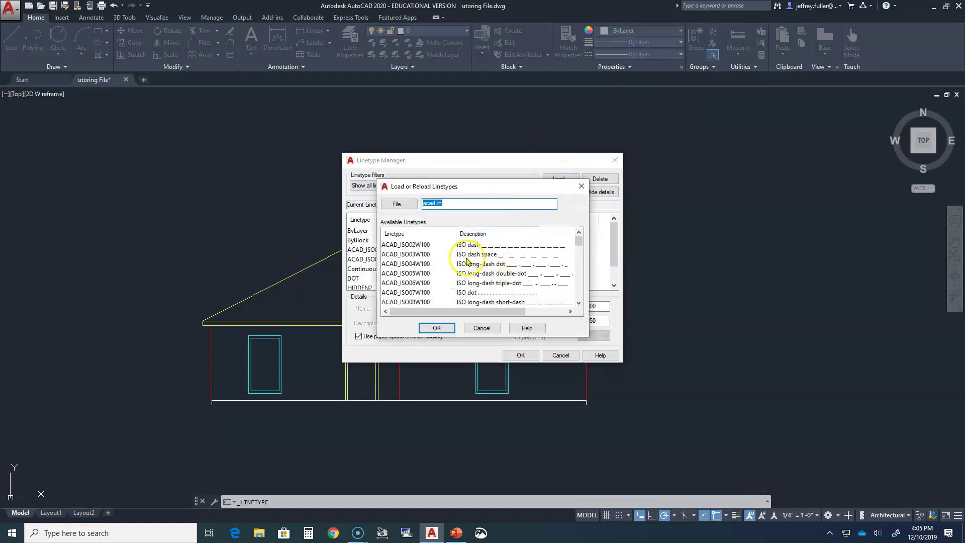
{"action": "scroll", "coordinate": [449, 268], "scroll_direction": "down", "scroll_amount": 3}
{"action": "scroll", "coordinate": [448, 268], "scroll_direction": "down", "scroll_amount": 10}
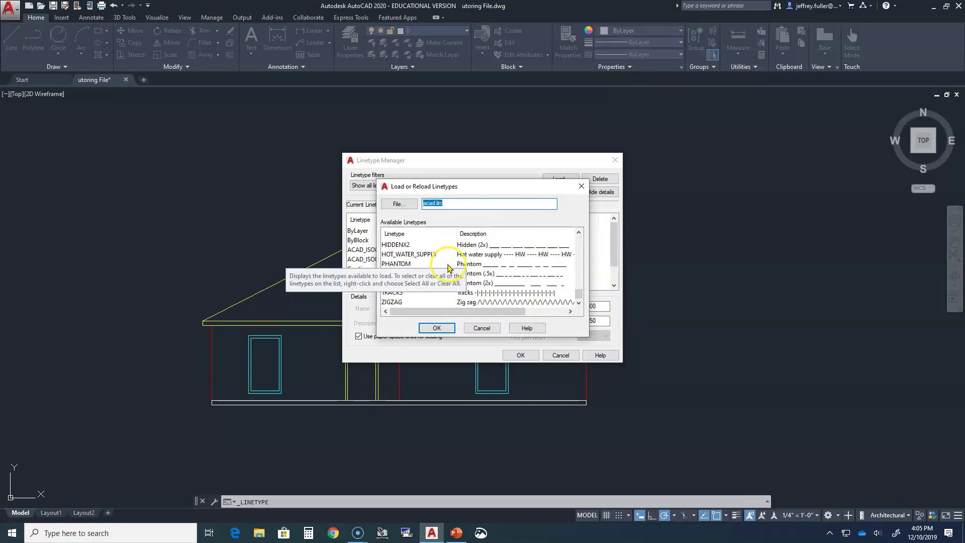
{"action": "scroll", "coordinate": [528, 270], "scroll_direction": "up", "scroll_amount": 4}
{"action": "scroll", "coordinate": [533, 271], "scroll_direction": "down", "scroll_amount": 4}
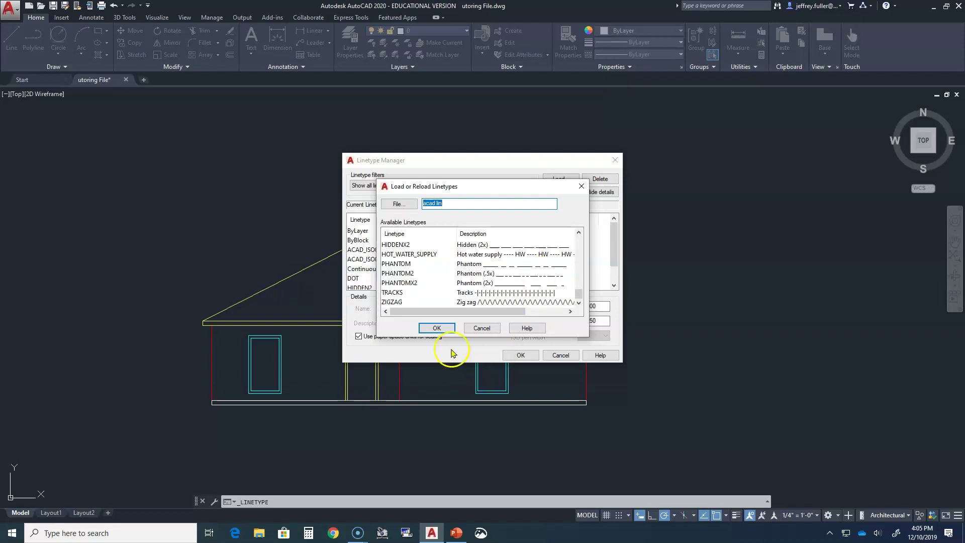
{"action": "left_click", "coordinate": [405, 274]}
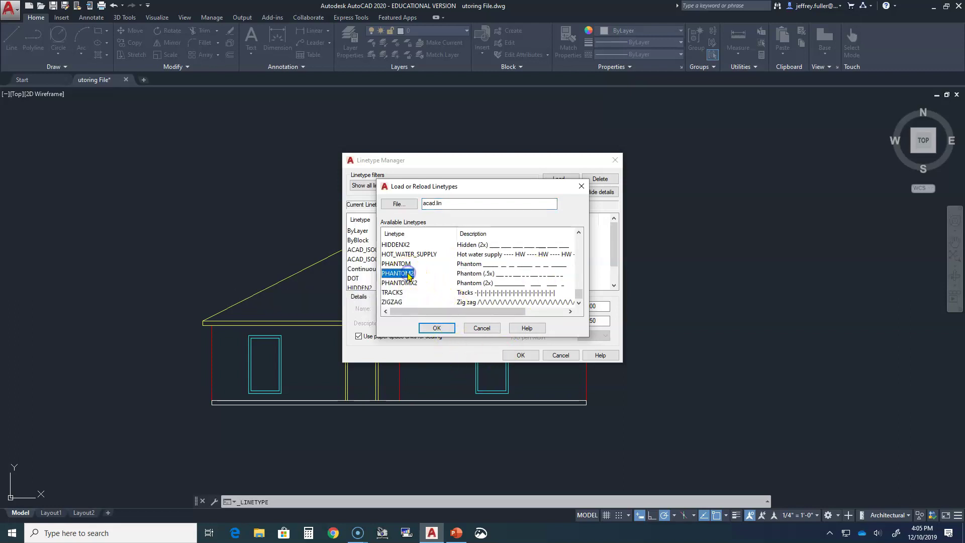
{"action": "left_click", "coordinate": [436, 329]}
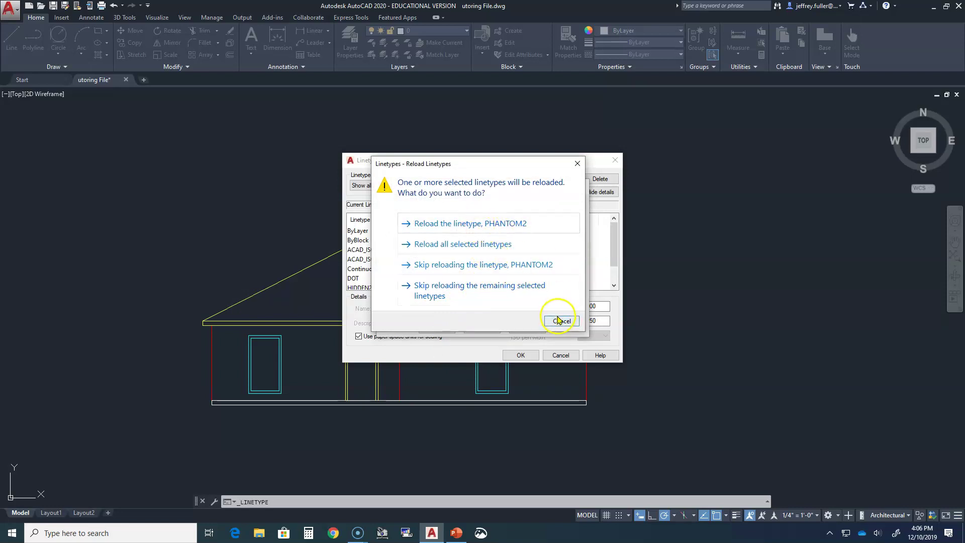
{"action": "left_click", "coordinate": [560, 321]}
Make PHANTOM2 the current linetype and accept the linetype settings.
{"action": "scroll", "coordinate": [523, 285], "scroll_direction": "down", "scroll_amount": 1}
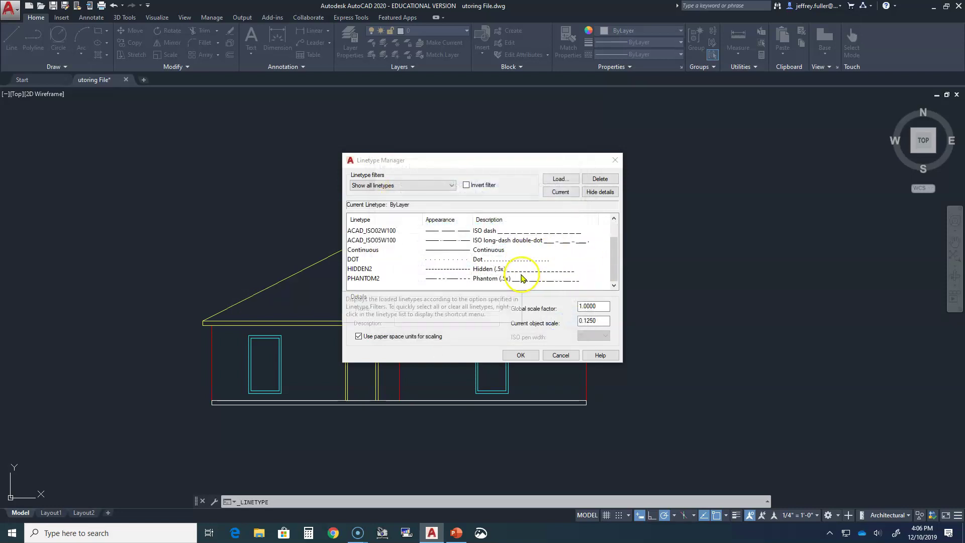
{"action": "left_click", "coordinate": [465, 278]}
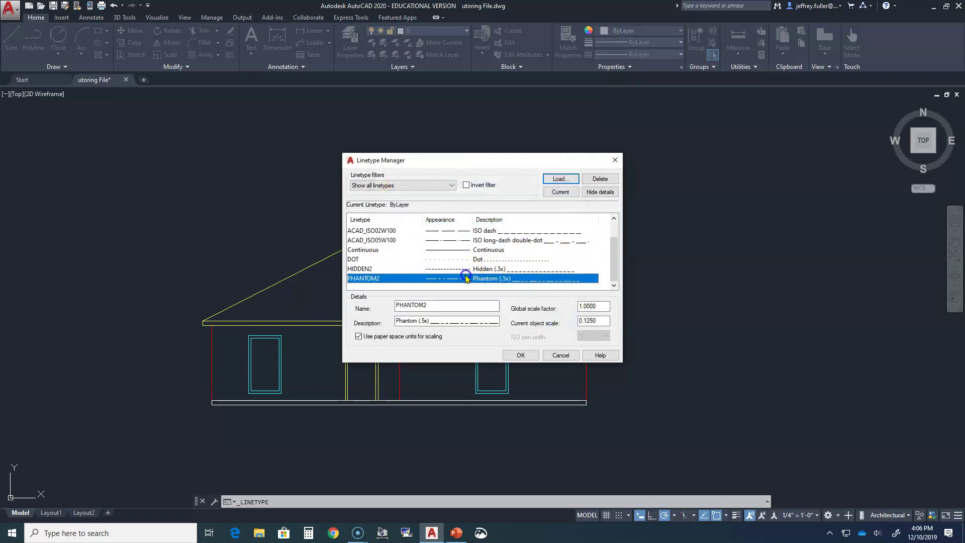
{"action": "left_click", "coordinate": [567, 194]}
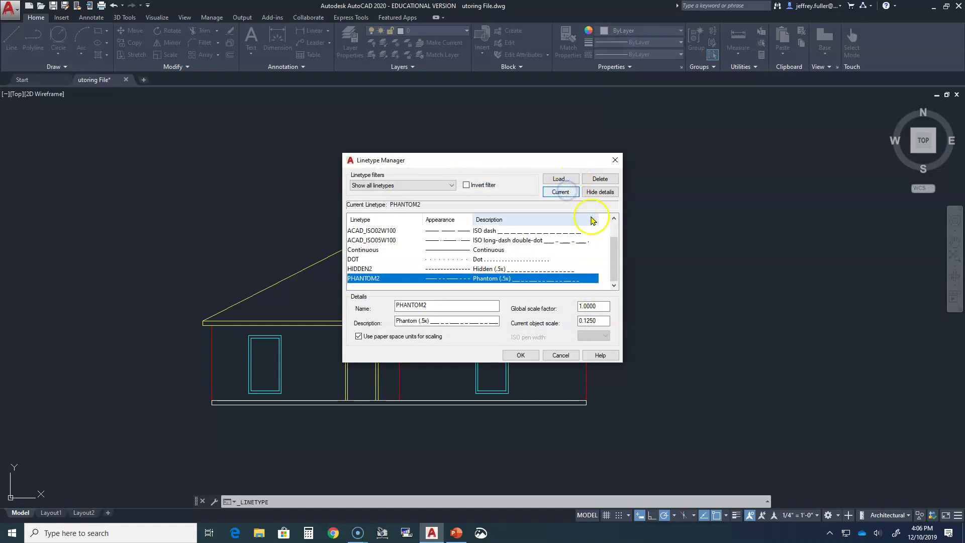
{"action": "left_click", "coordinate": [520, 356]}
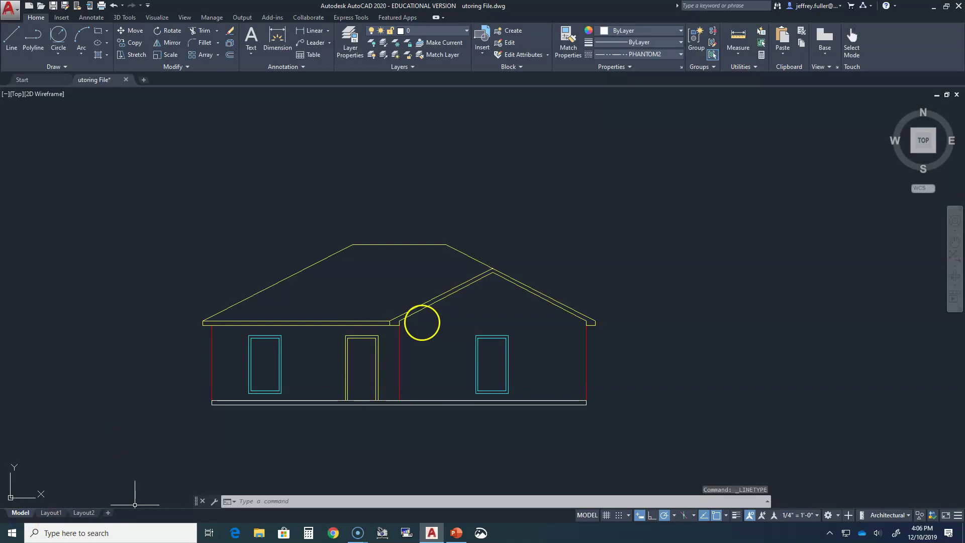
On the Diminsions layer, draw a 20' horizontal line extending right from the slab's lower-right corner.
{"action": "left_click", "coordinate": [462, 31]}
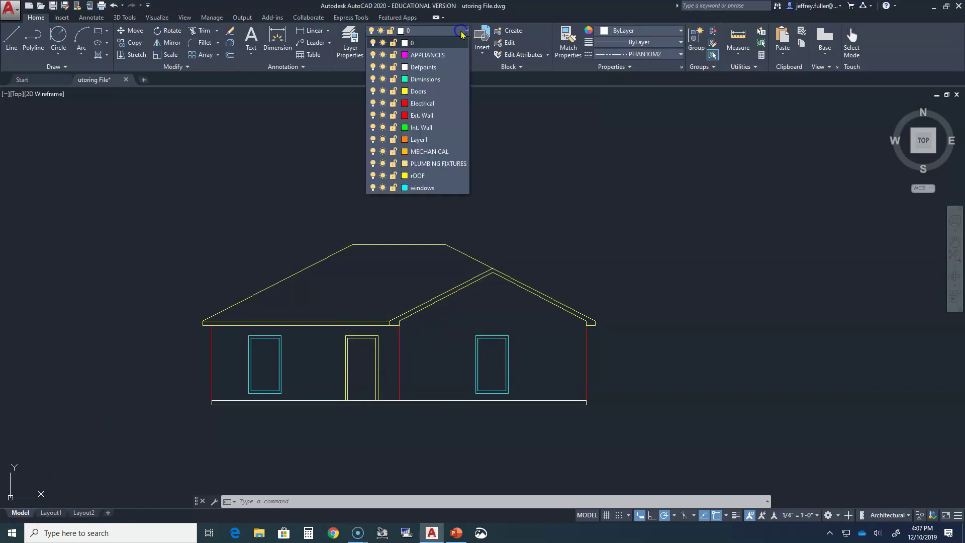
{"action": "left_click", "coordinate": [429, 76]}
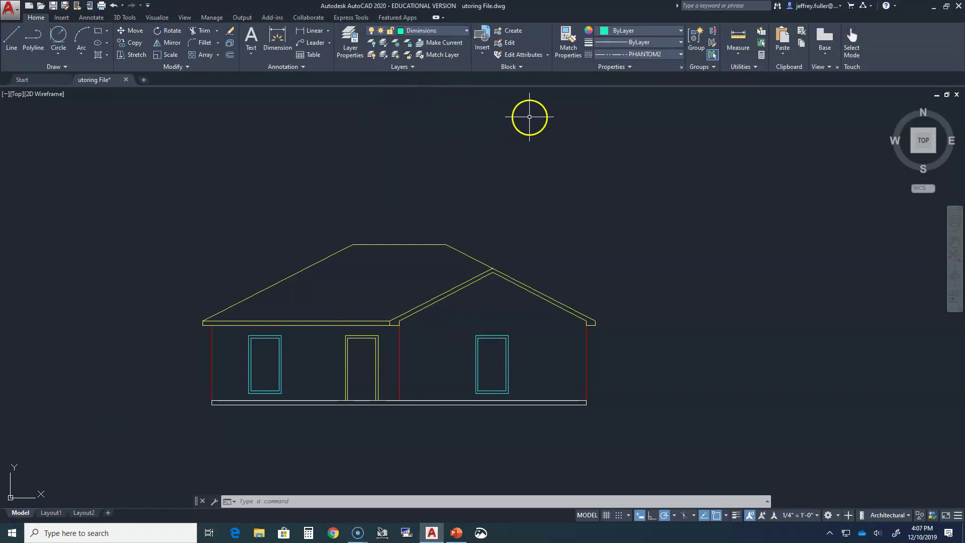
{"action": "left_click", "coordinate": [11, 36]}
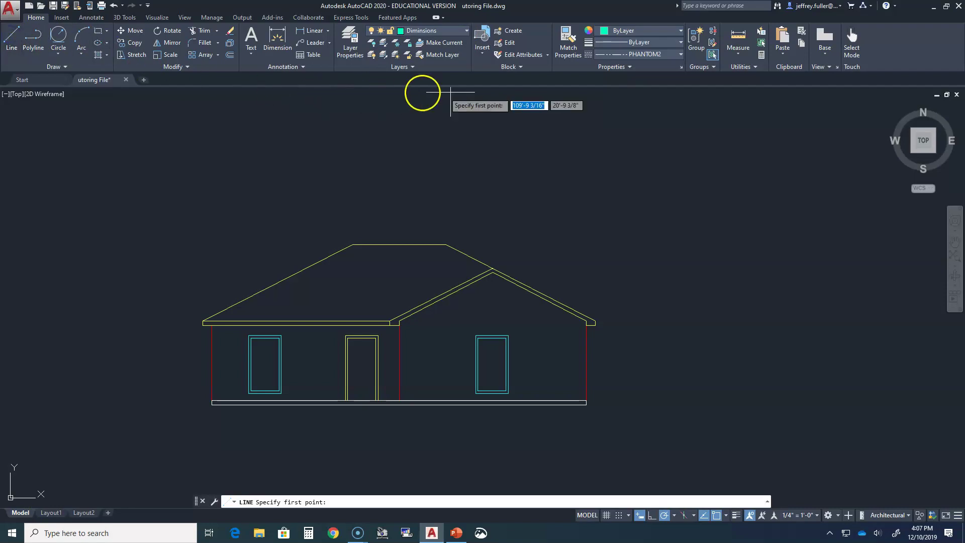
{"action": "scroll", "coordinate": [598, 408], "scroll_direction": "up", "scroll_amount": 4}
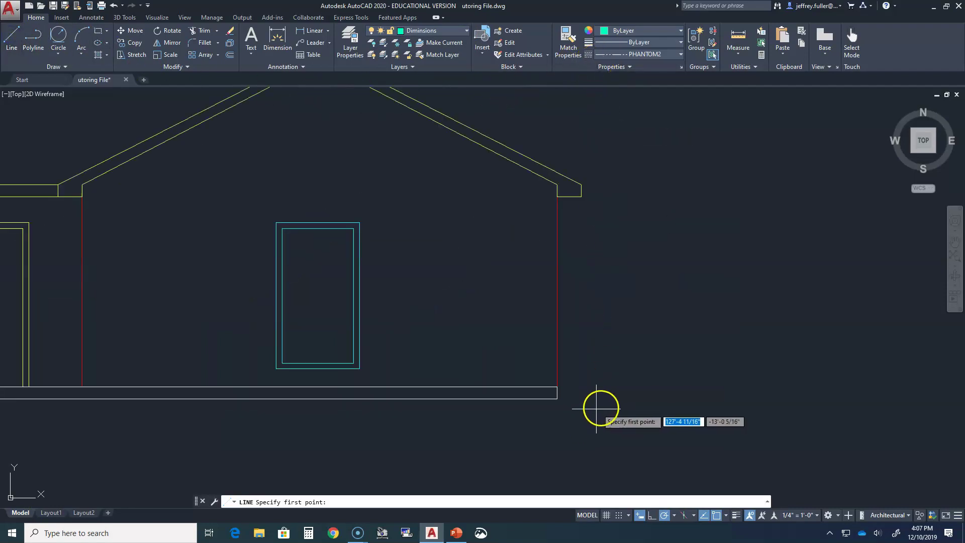
{"action": "left_click", "coordinate": [557, 398]}
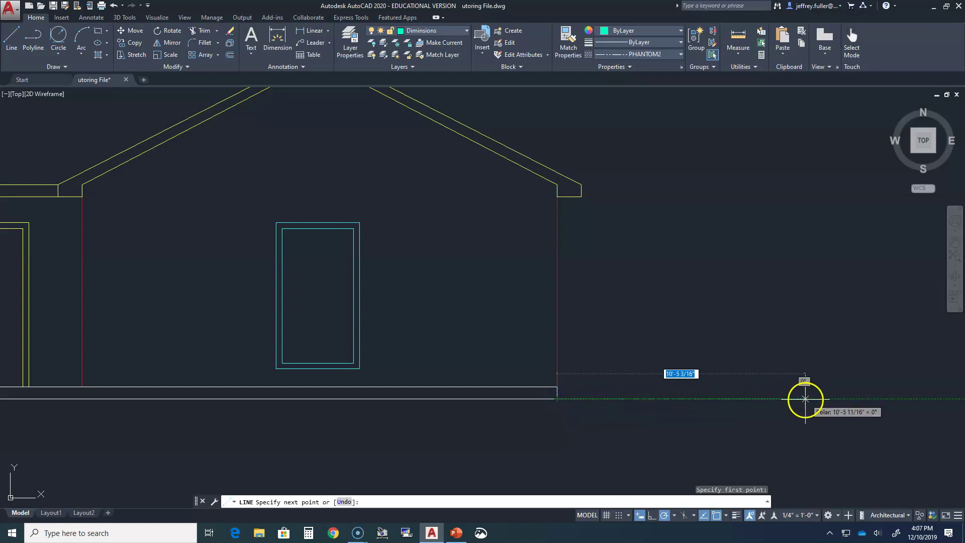
{"action": "type", "text": "20"}
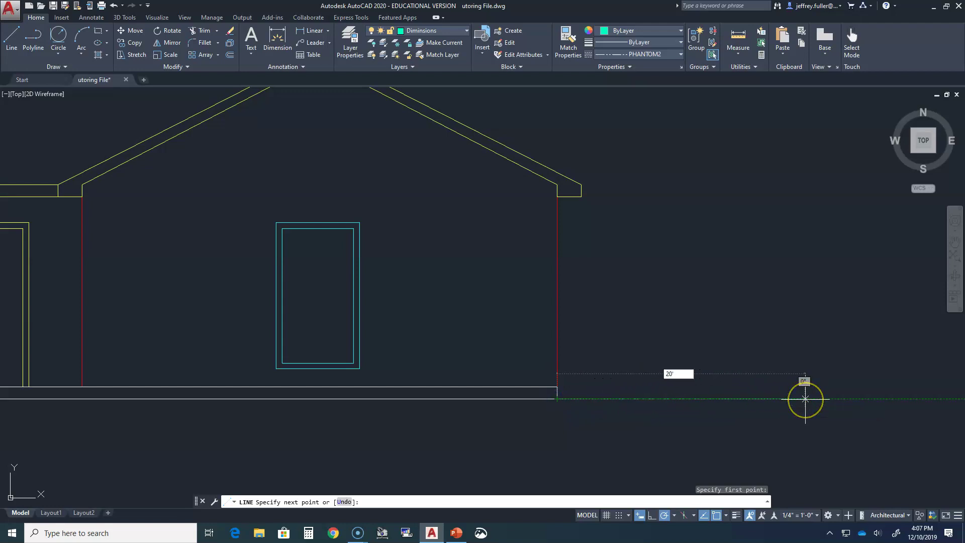
{"action": "key", "text": "Return"}
{"action": "scroll", "coordinate": [815, 387], "scroll_direction": "down", "scroll_amount": 6}
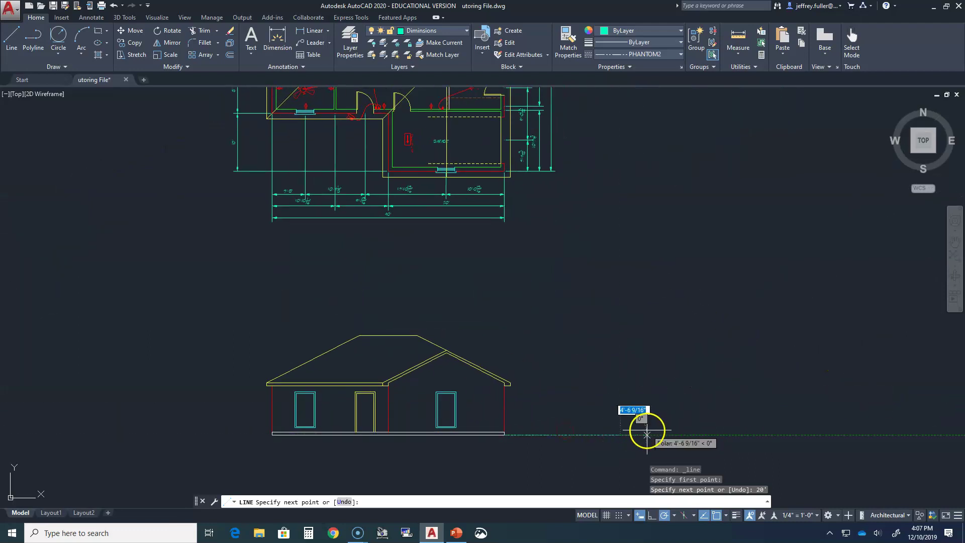
{"action": "key", "text": "Escape"}
Draw a horizontal line from the slab's upper-right corner, ending in line with the end of the 20' line below.
{"action": "scroll", "coordinate": [420, 406], "scroll_direction": "up", "scroll_amount": 6}
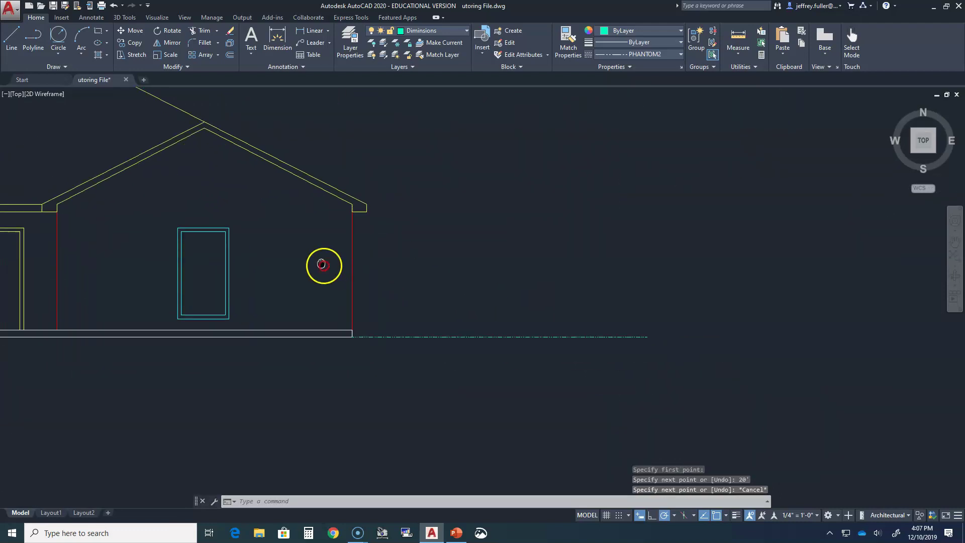
{"action": "left_click", "coordinate": [18, 35]}
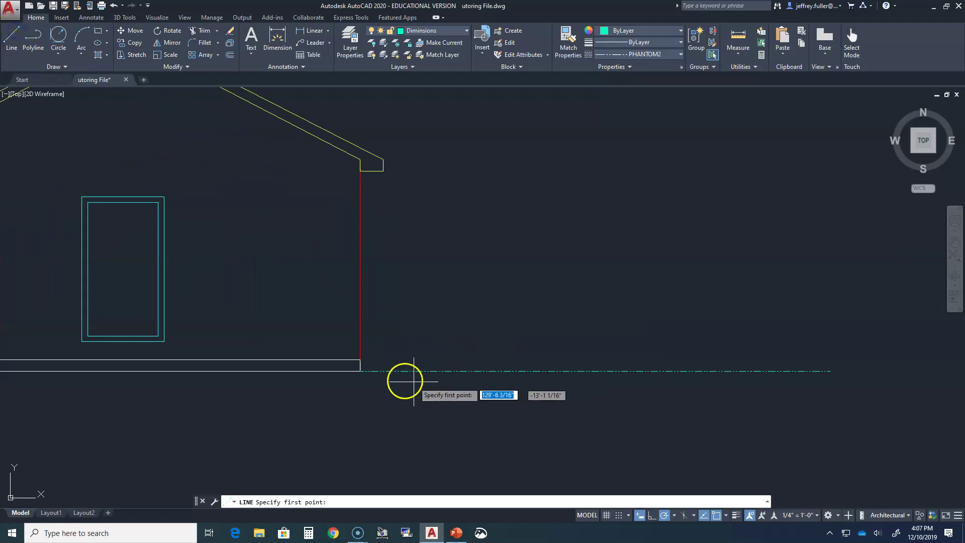
{"action": "left_click", "coordinate": [360, 360]}
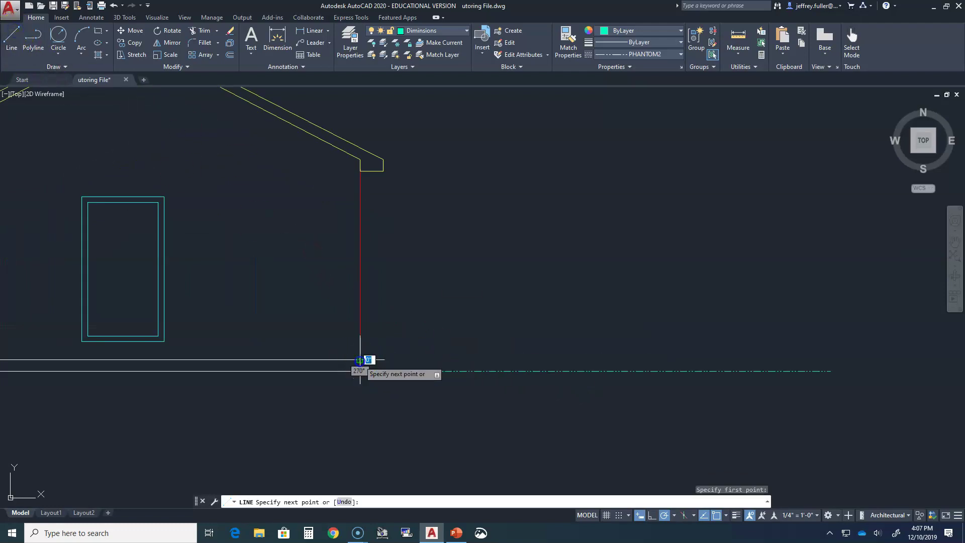
{"action": "left_click", "coordinate": [831, 360]}
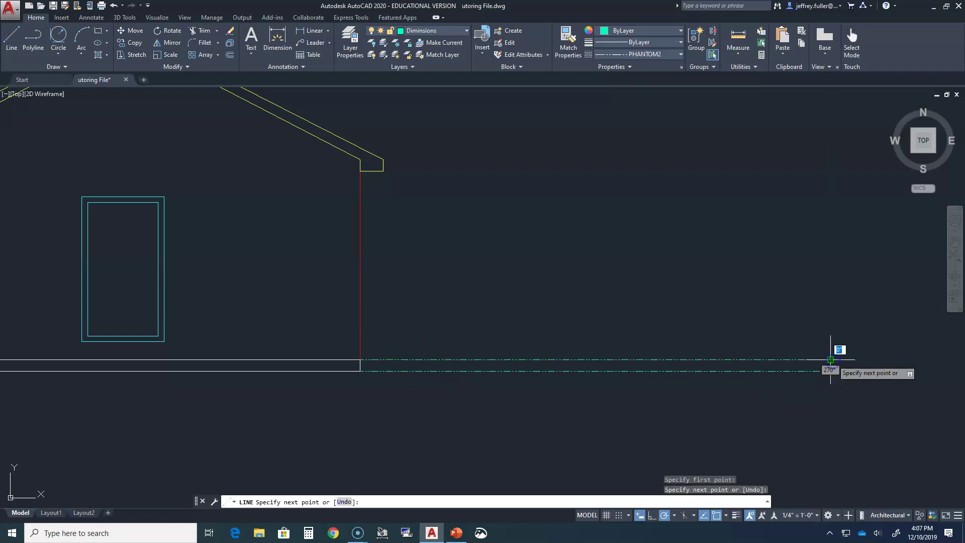
{"action": "key", "text": "Return"}
Draw a horizontal line from the top of the right wall at the eave, ending in line with the reference lines below.
{"action": "key", "text": "Return"}
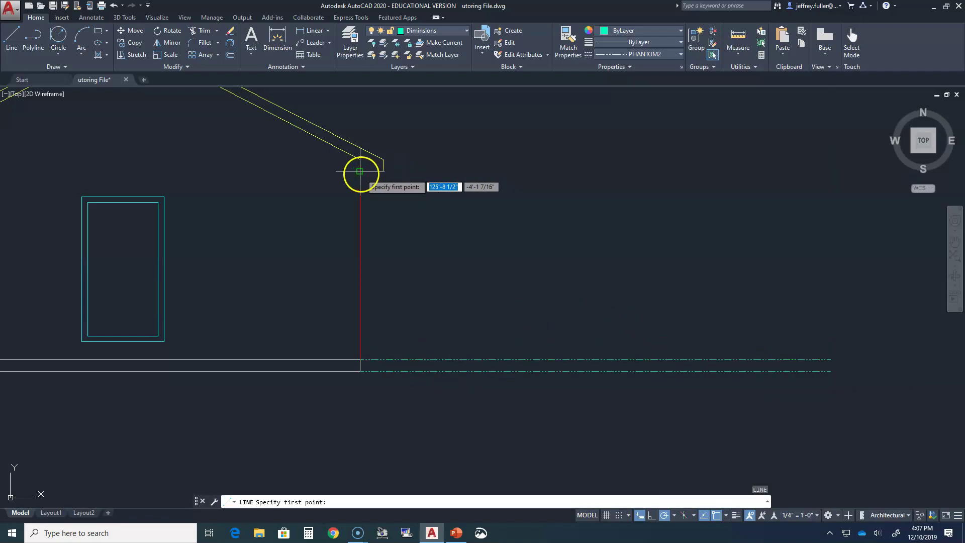
{"action": "left_click", "coordinate": [360, 171]}
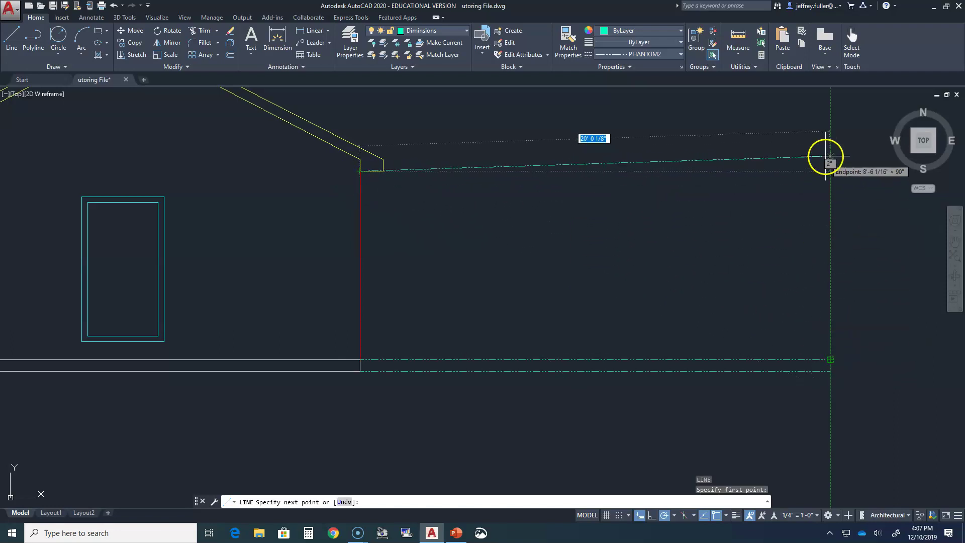
{"action": "left_click", "coordinate": [828, 171]}
{"action": "key", "text": "Return"}
Draw a horizontal line from the front gable's peak, ending in line with the reference lines below.
{"action": "middle_click_drag", "start_coordinate": [722, 244], "coordinate": [886, 377]}
{"action": "key", "text": "Return"}
{"action": "left_click", "coordinate": [292, 158]}
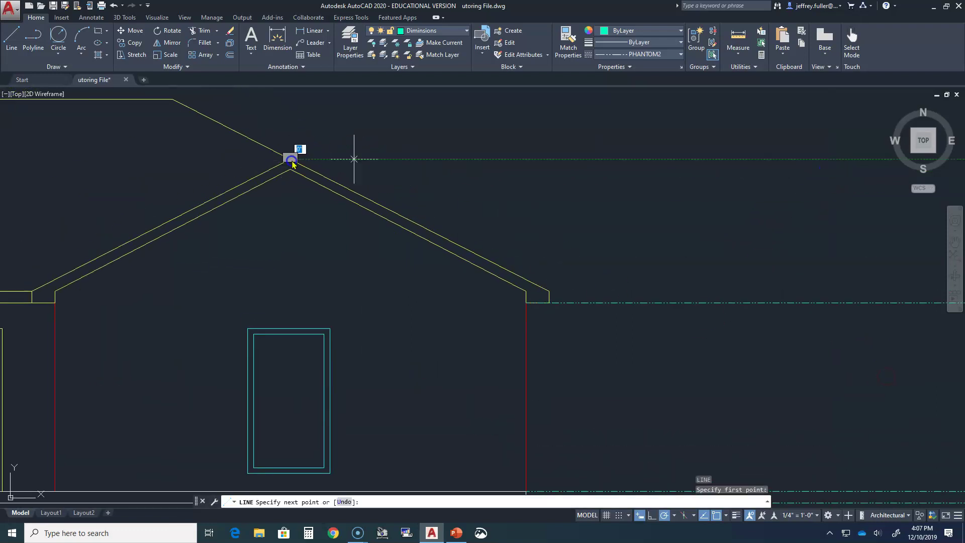
{"action": "middle_click_drag", "start_coordinate": [711, 211], "coordinate": [293, 229]}
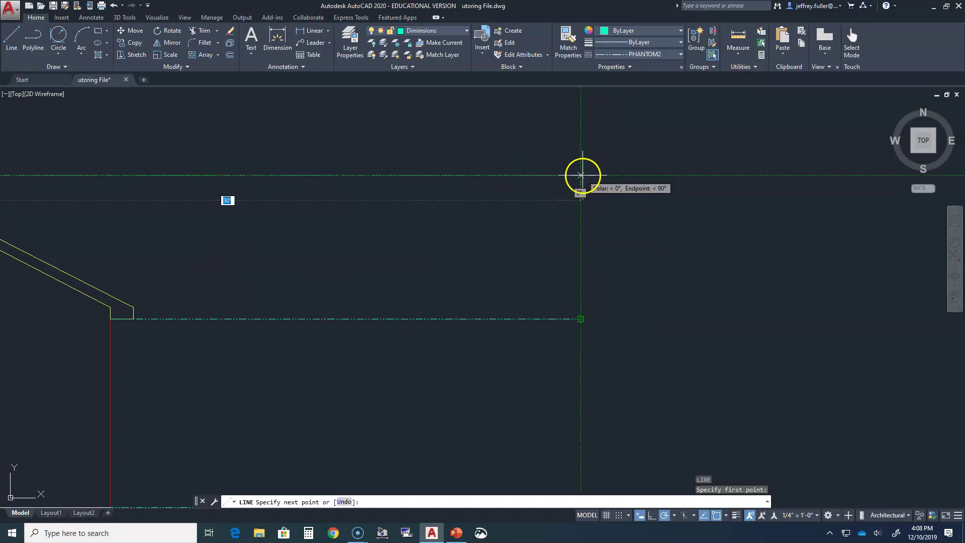
{"action": "left_click", "coordinate": [582, 171]}
{"action": "key", "text": "Return"}
Draw a 35' horizontal line extending right from the right end of the main roof ridge.
{"action": "mouse_move", "coordinate": [455, 267]}
{"action": "middle_mouse_down"}
{"action": "mouse_move", "coordinate": [873, 380]}
{"action": "mouse_move", "coordinate": [896, 418]}
{"action": "middle_mouse_up"}
{"action": "key", "text": "Return"}
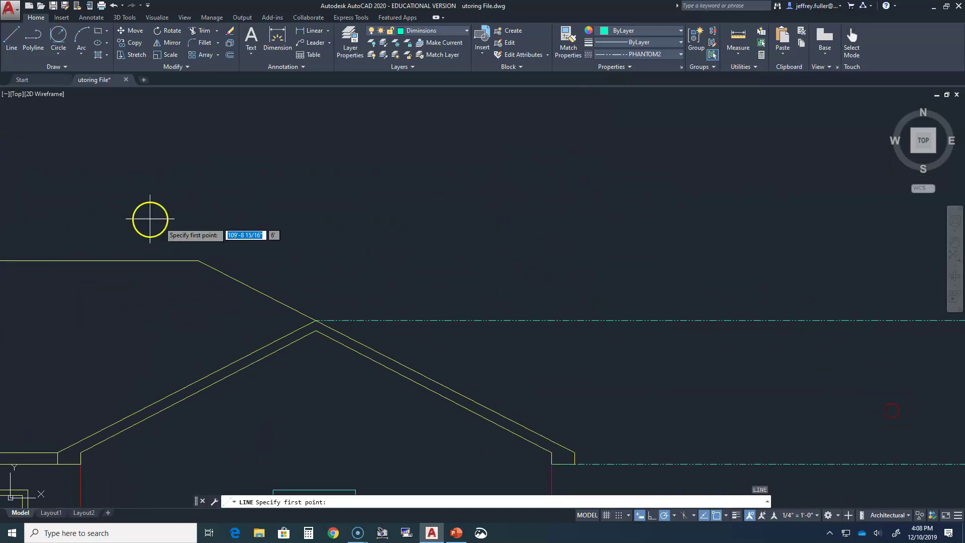
{"action": "left_click", "coordinate": [198, 260]}
{"action": "mouse_move", "coordinate": [799, 255]}
{"action": "middle_mouse_down"}
{"action": "mouse_move", "coordinate": [321, 207]}
{"action": "mouse_move", "coordinate": [305, 230]}
{"action": "mouse_move", "coordinate": [360, 248]}
{"action": "middle_mouse_up"}
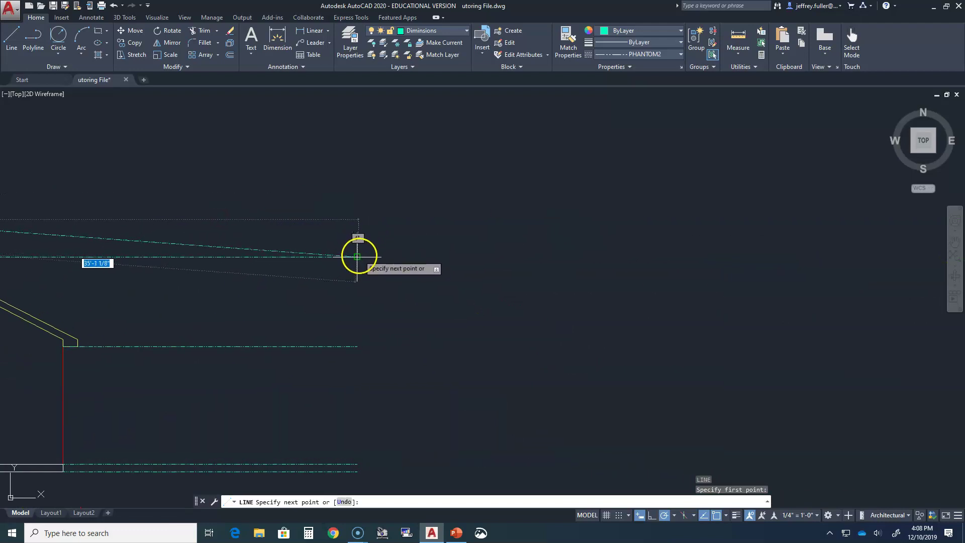
{"action": "type", "text": "35"}
{"action": "key", "text": "Return"}
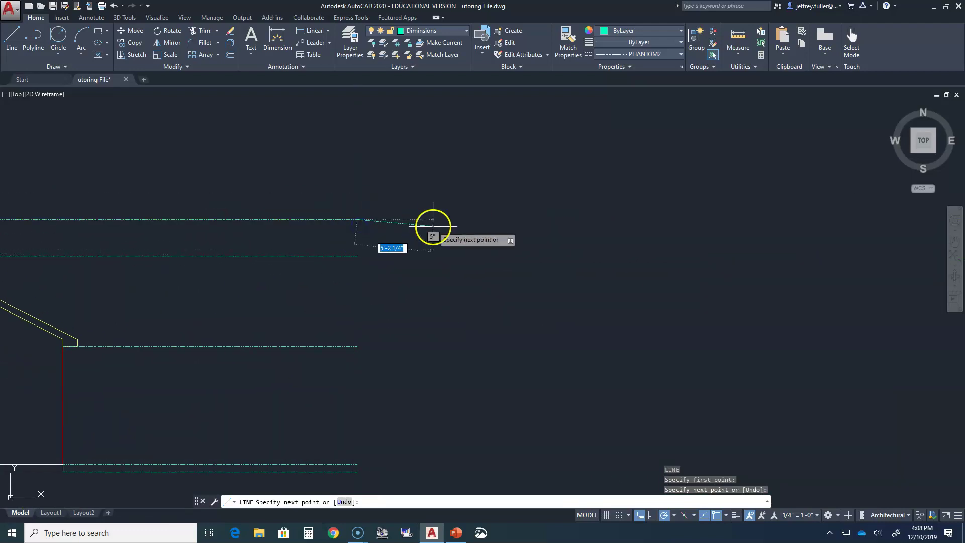
{"action": "key", "text": "Escape"}
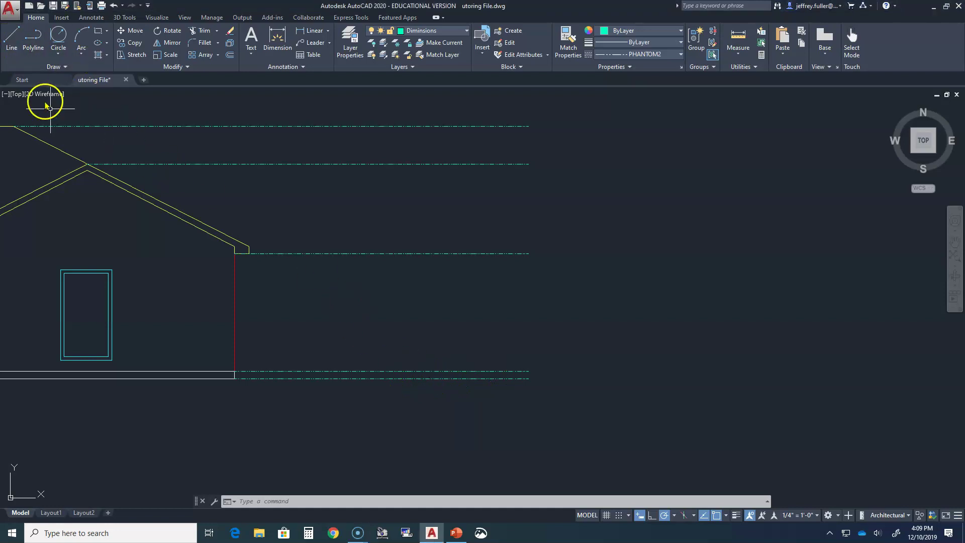
Draw a grade line starting 5' in from the lowest reference line's end, sloping down to the right, then running level to that end.
{"action": "scroll", "coordinate": [521, 402], "scroll_direction": "up", "scroll_amount": 2}
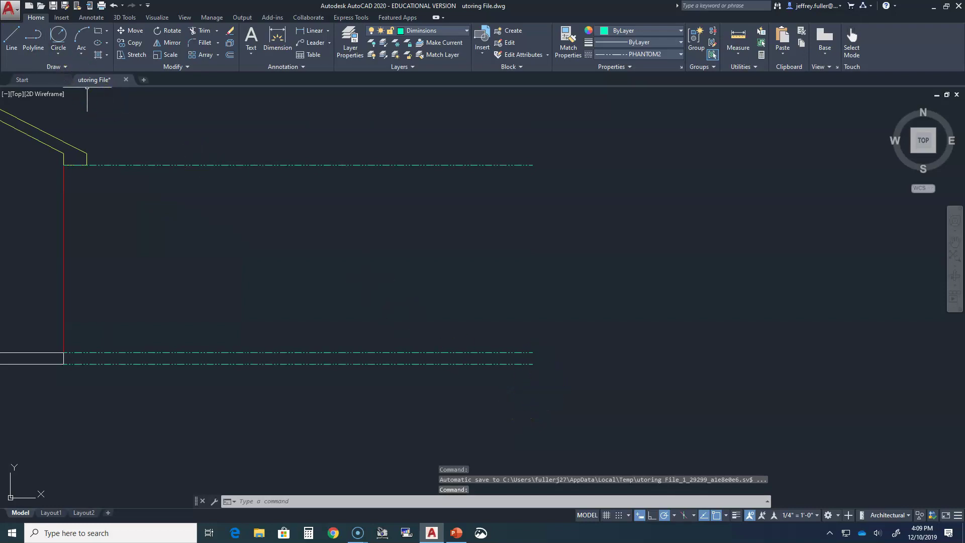
{"action": "left_click", "coordinate": [12, 36]}
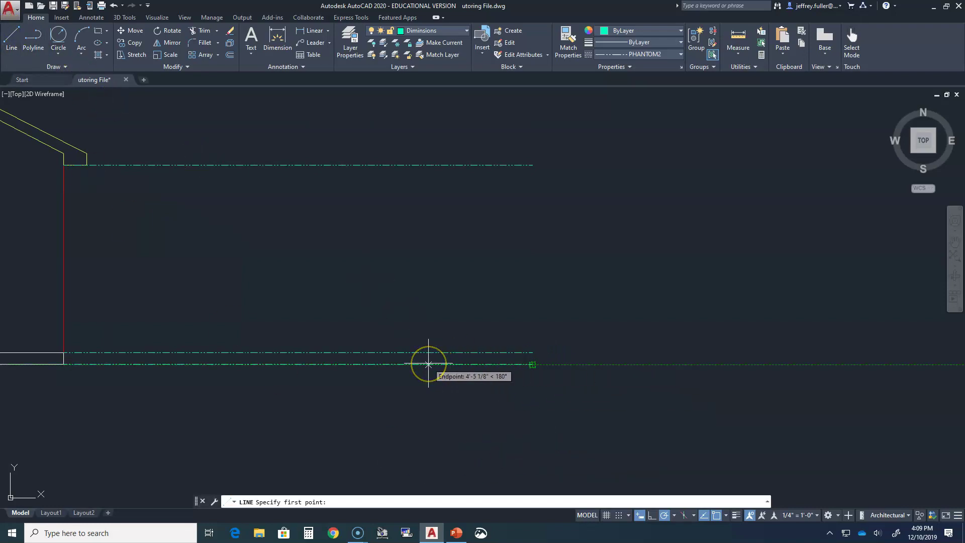
{"action": "type", "text": "5'"}
{"action": "key", "text": "Return"}
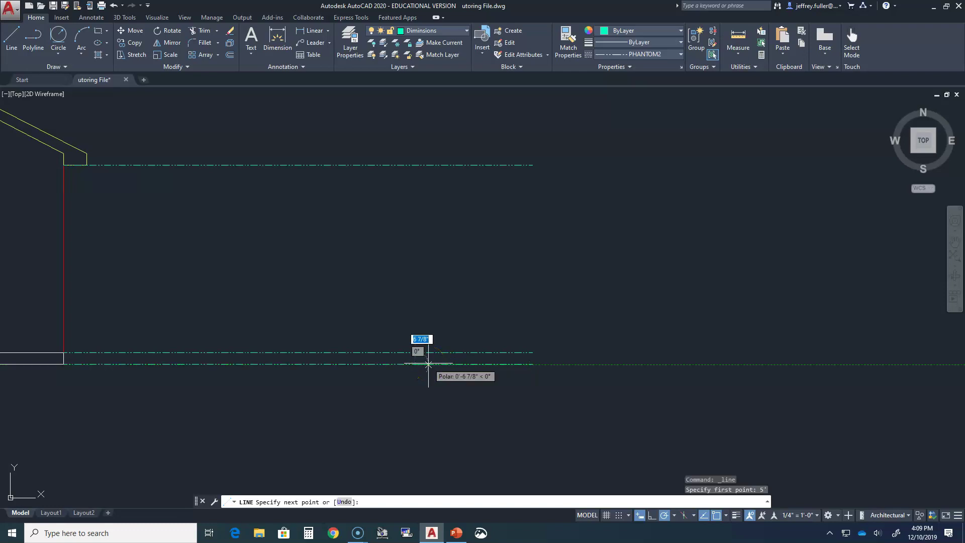
{"action": "left_click", "coordinate": [467, 416]}
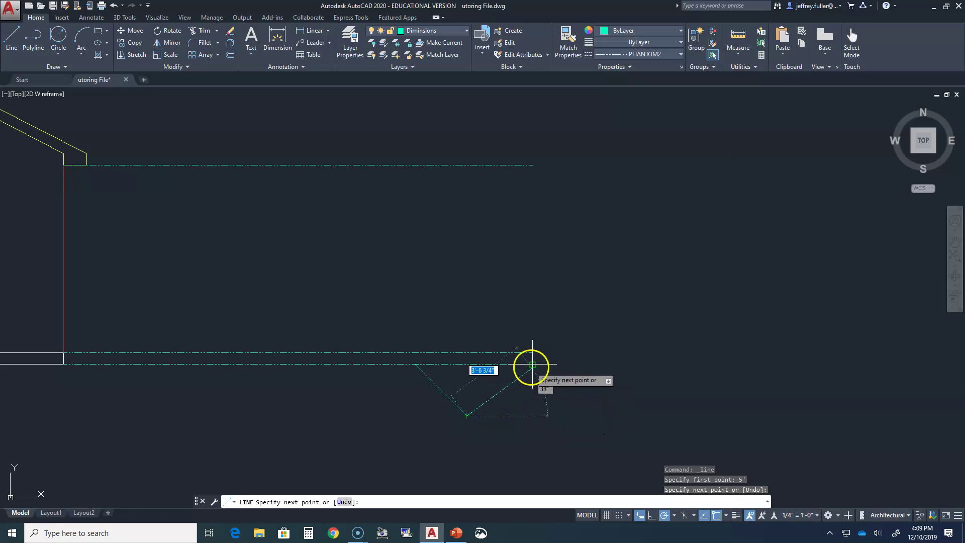
{"action": "left_click", "coordinate": [531, 415]}
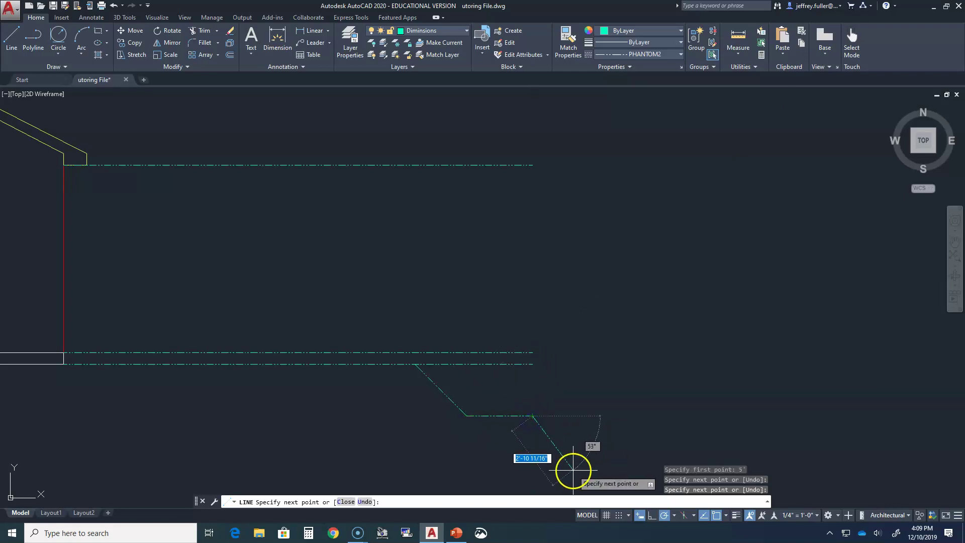
{"action": "key", "text": "Escape"}
Shorten the lowest reference line so its right end meets the start of the sloping grade line.
{"action": "left_click", "coordinate": [516, 365]}
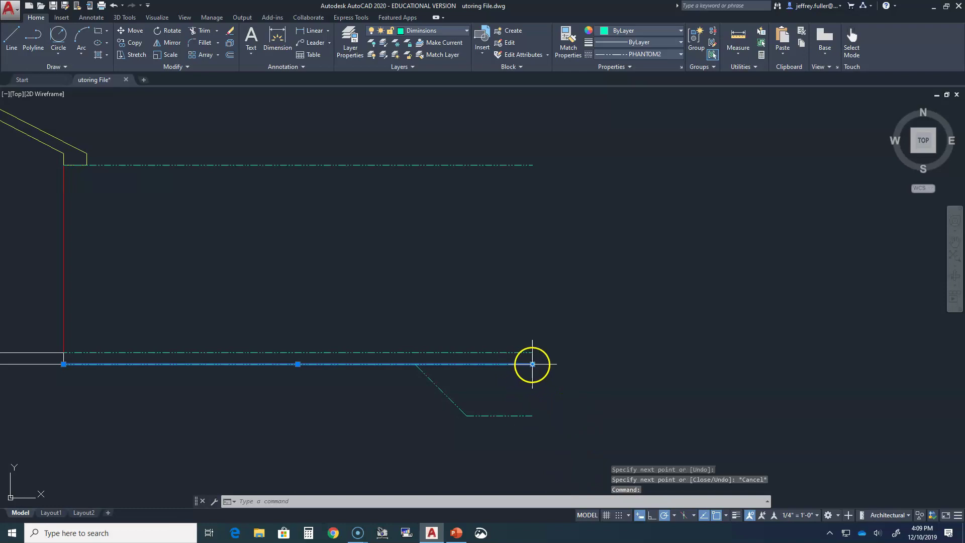
{"action": "left_click", "coordinate": [533, 364]}
{"action": "left_click", "coordinate": [415, 364]}
{"action": "key", "text": "Escape"}
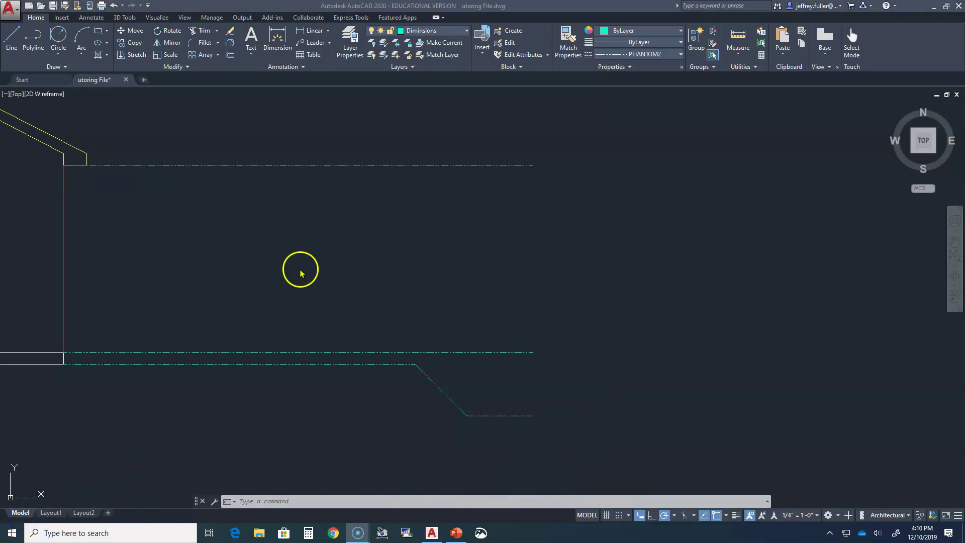
Draw a circle with a 1' radius in the empty area to the right of the reference lines.
{"action": "left_click", "coordinate": [57, 56]}
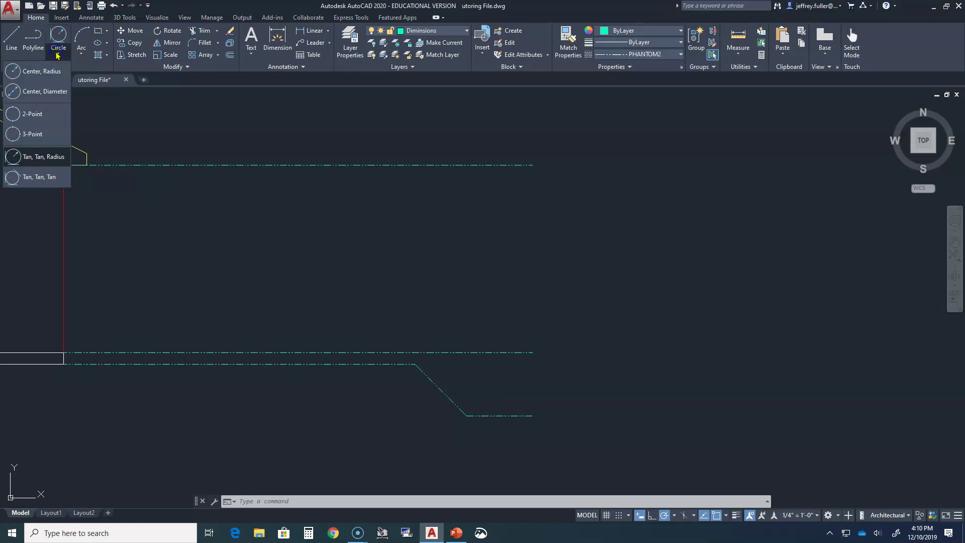
{"action": "left_click", "coordinate": [43, 65]}
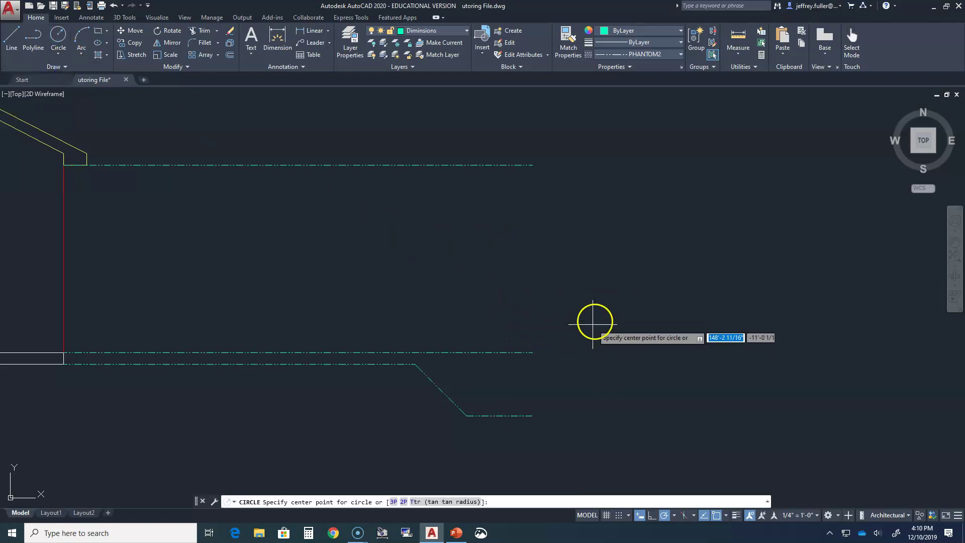
{"action": "left_click", "coordinate": [603, 308]}
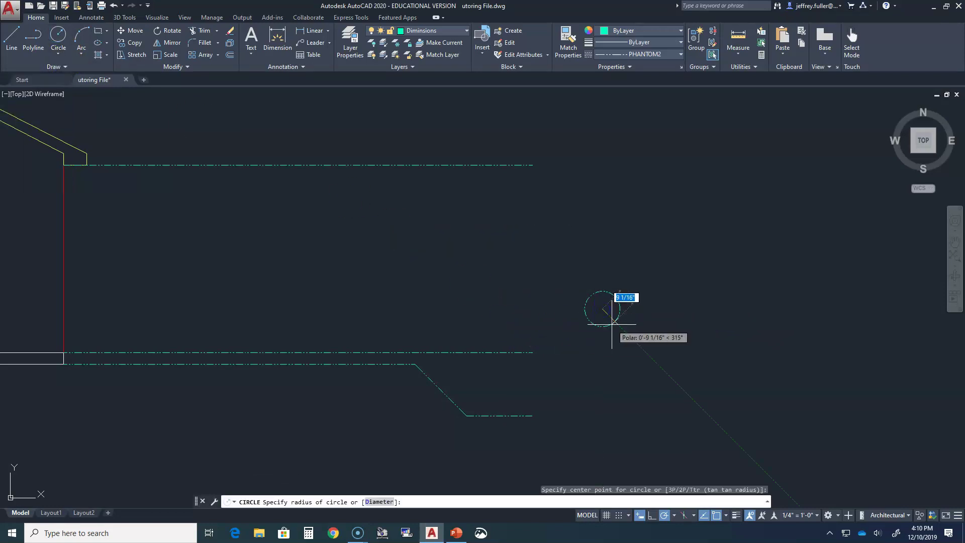
{"action": "type", "text": "1"}
{"action": "key", "text": "Return"}
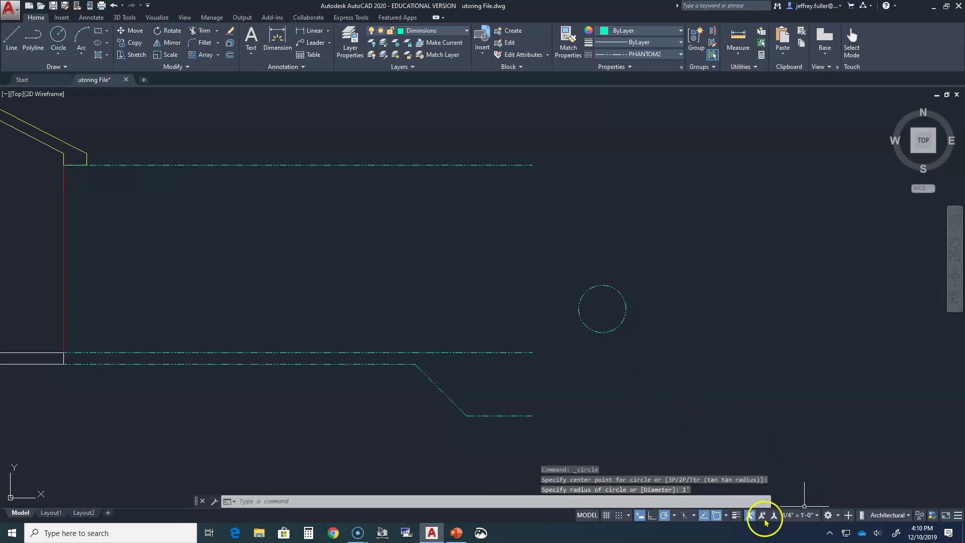
Check the object snap modes and draw a vertical line across the circle from its top quadrant to its bottom quadrant.
{"action": "left_click", "coordinate": [726, 515]}
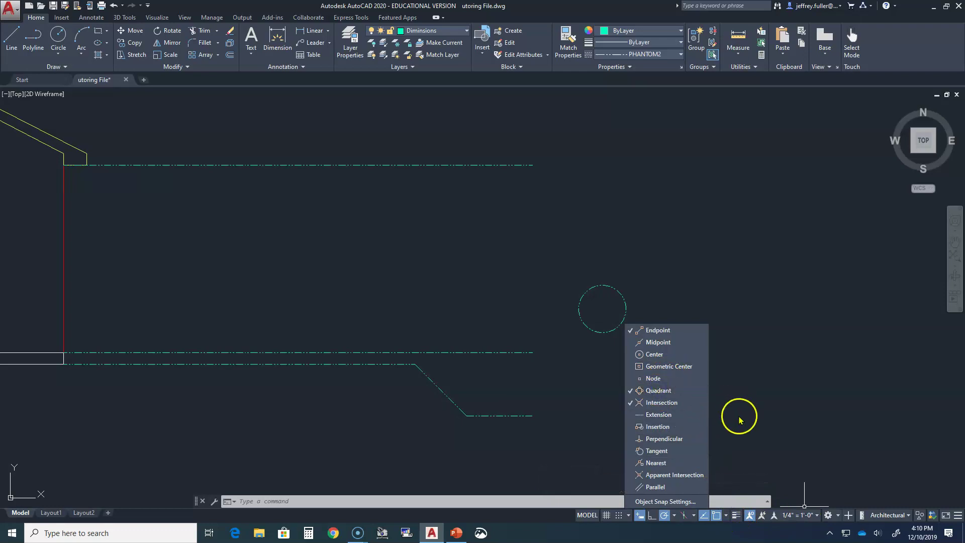
{"action": "left_click", "coordinate": [754, 313]}
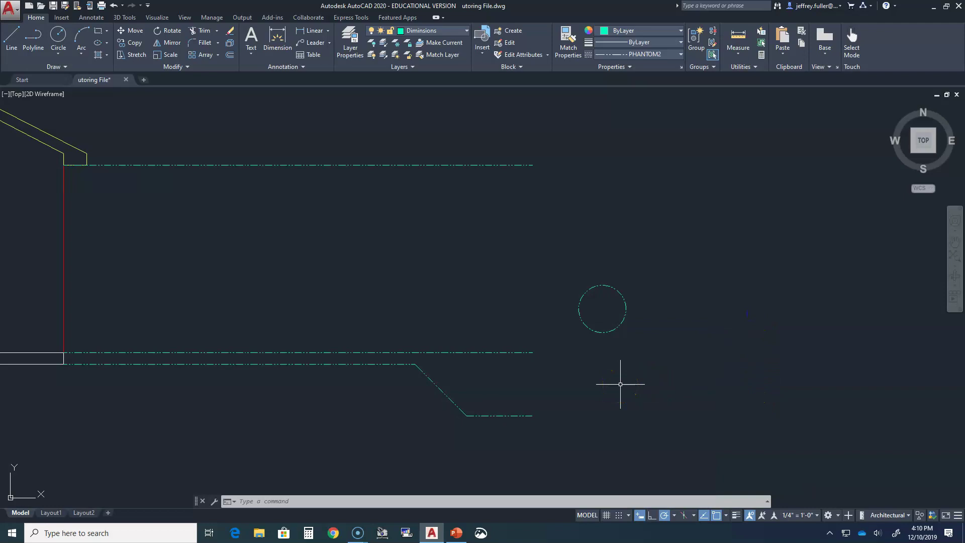
{"action": "key", "text": "Escape"}
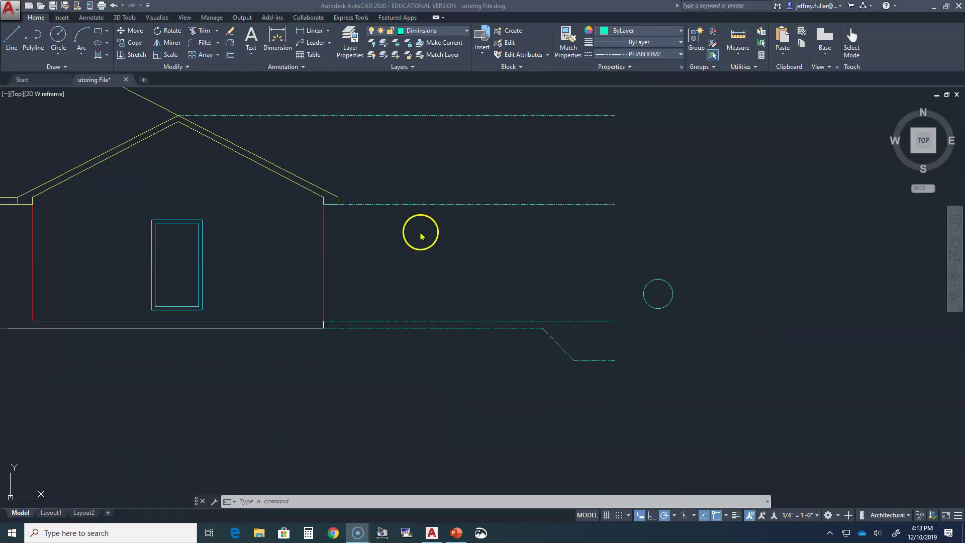
{"action": "left_click", "coordinate": [7, 36]}
{"action": "scroll", "coordinate": [550, 312], "scroll_direction": "up", "scroll_amount": 4}
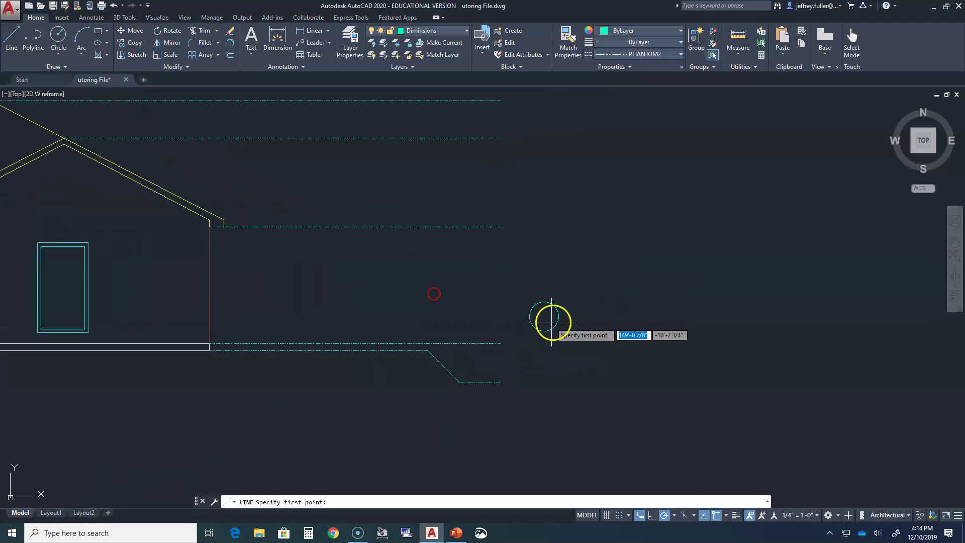
{"action": "left_click", "coordinate": [519, 283]}
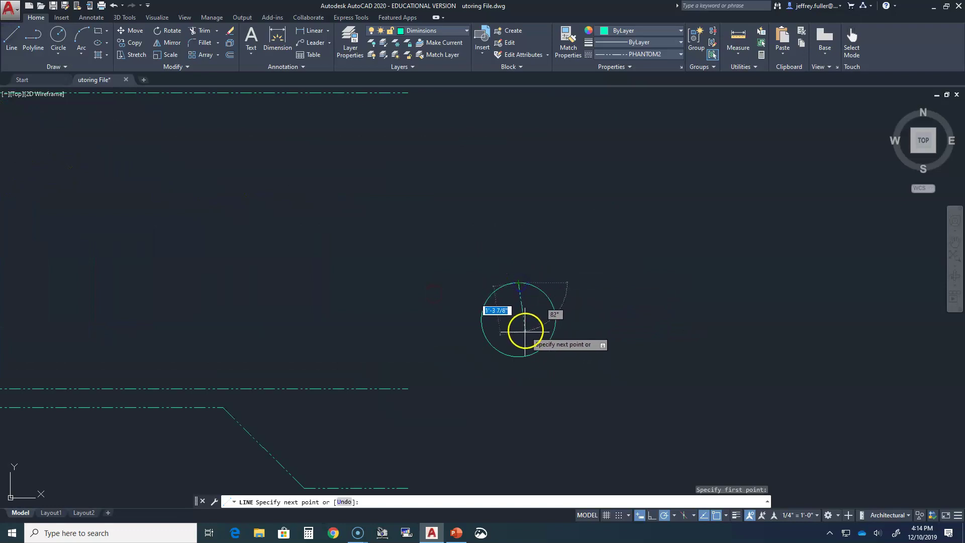
{"action": "left_click", "coordinate": [518, 356]}
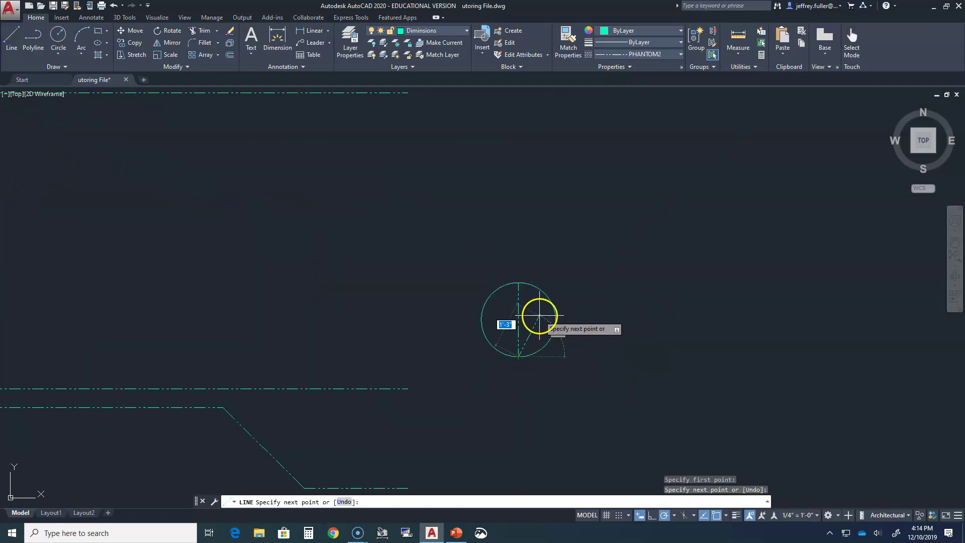
{"action": "key", "text": "Return"}
Draw a horizontal line across the circle from its left quadrant to its right quadrant.
{"action": "left_click", "coordinate": [13, 36]}
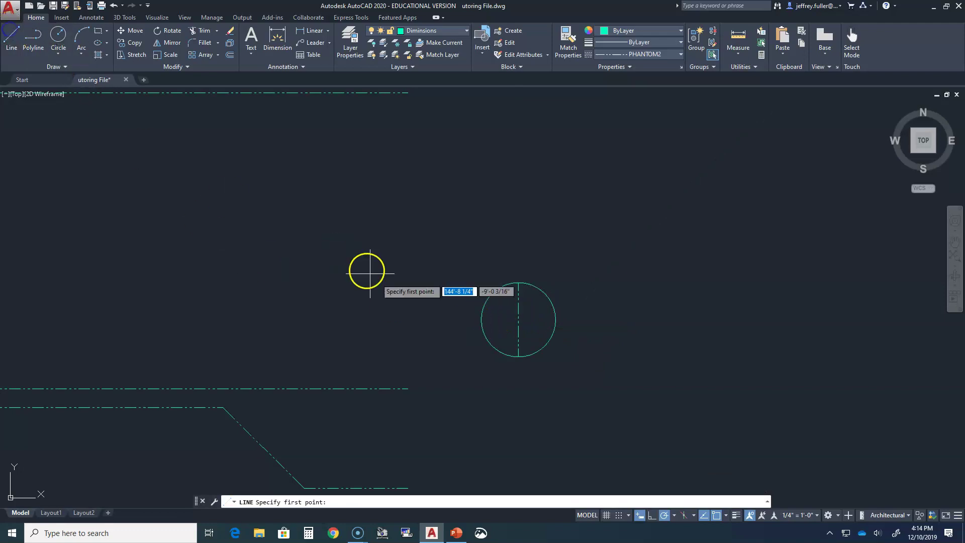
{"action": "left_click", "coordinate": [482, 319]}
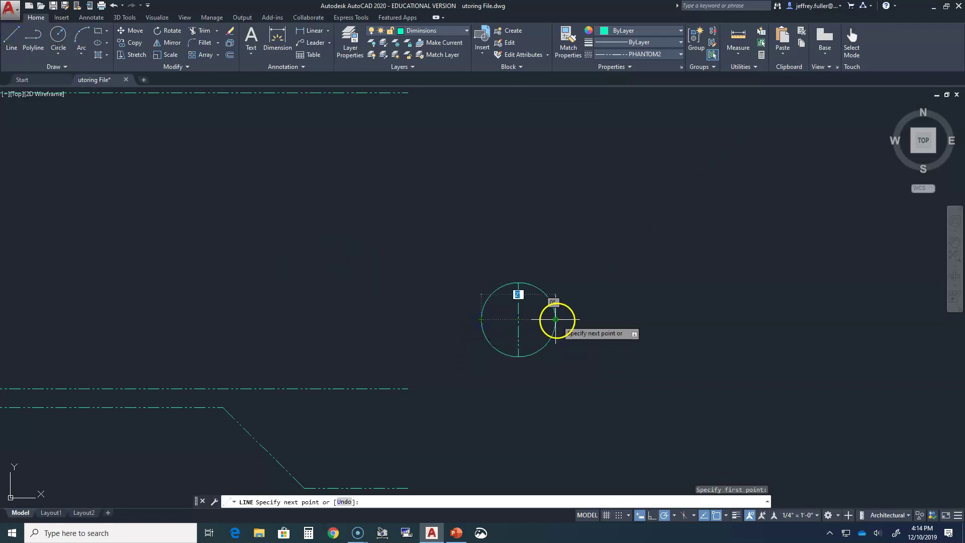
{"action": "left_click", "coordinate": [556, 319]}
{"action": "key", "text": "Escape"}
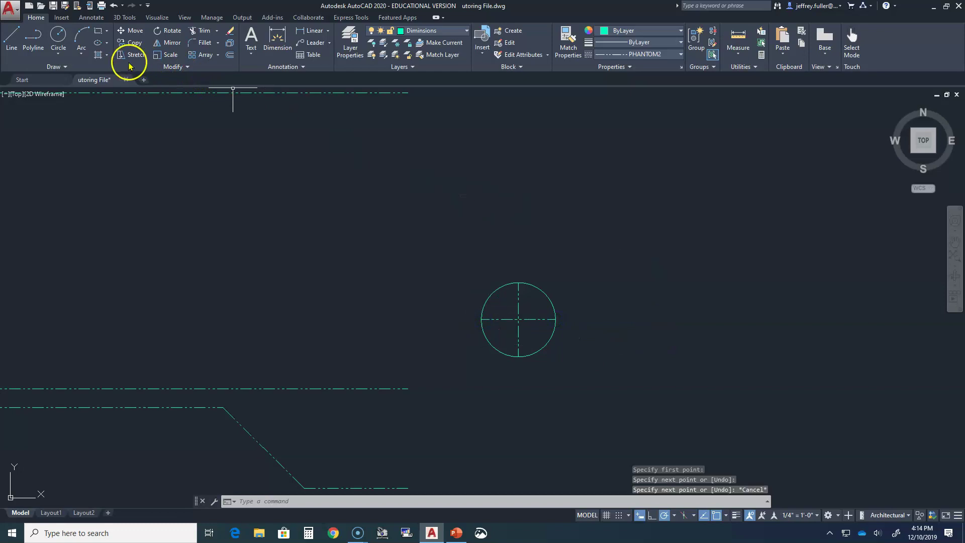
Hatch the circle's upper-left and lower-right quarters with the SOLID pattern.
{"action": "left_click", "coordinate": [99, 52]}
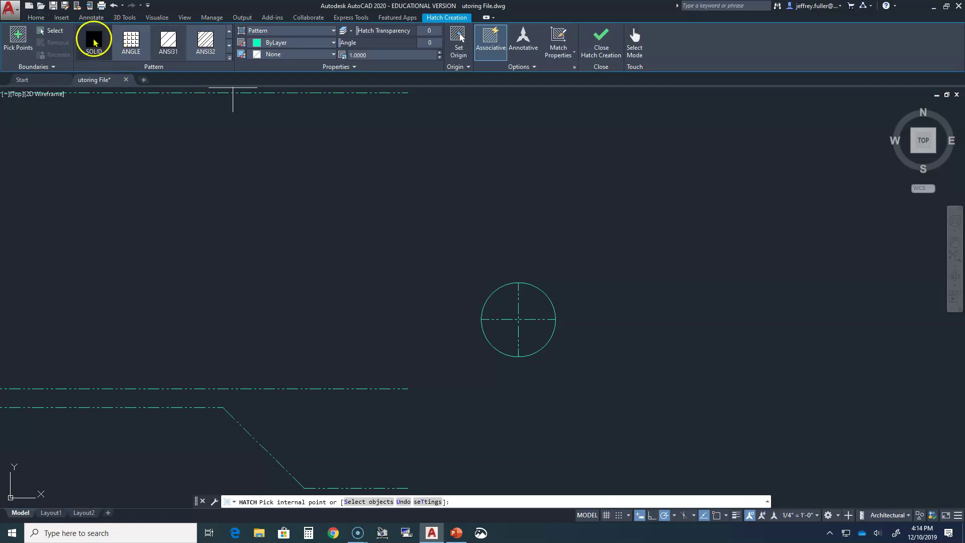
{"action": "left_click", "coordinate": [94, 42]}
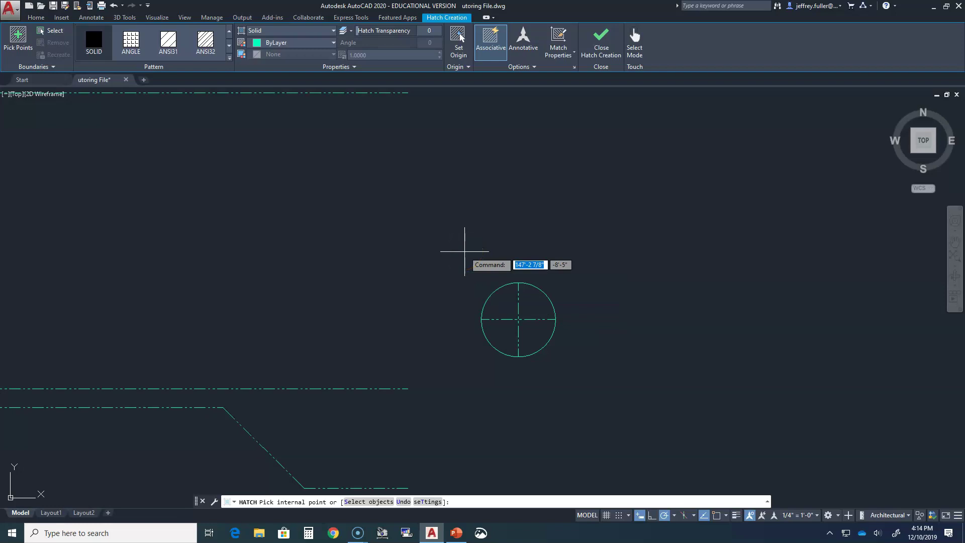
{"action": "left_click", "coordinate": [501, 303]}
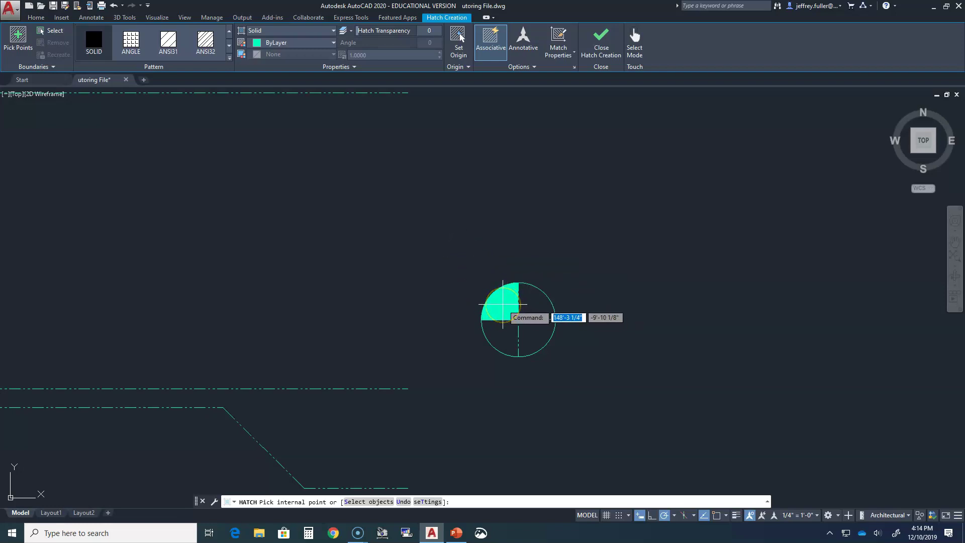
{"action": "left_click", "coordinate": [503, 304]}
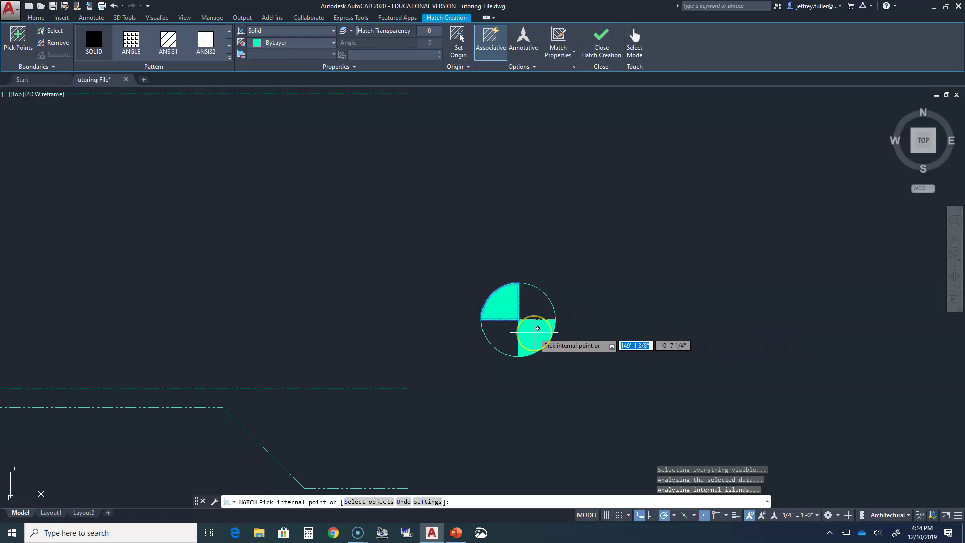
{"action": "left_click", "coordinate": [534, 333]}
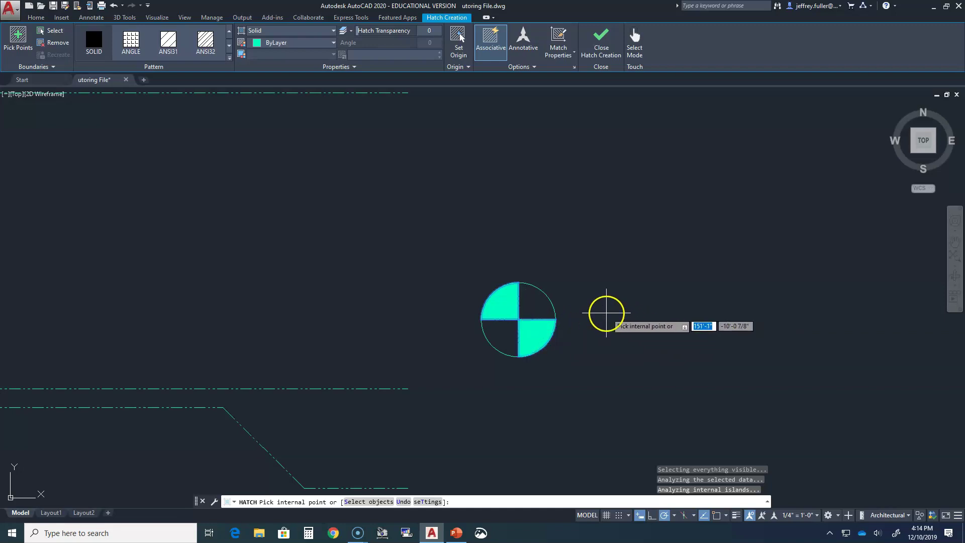
{"action": "key", "text": "Escape"}
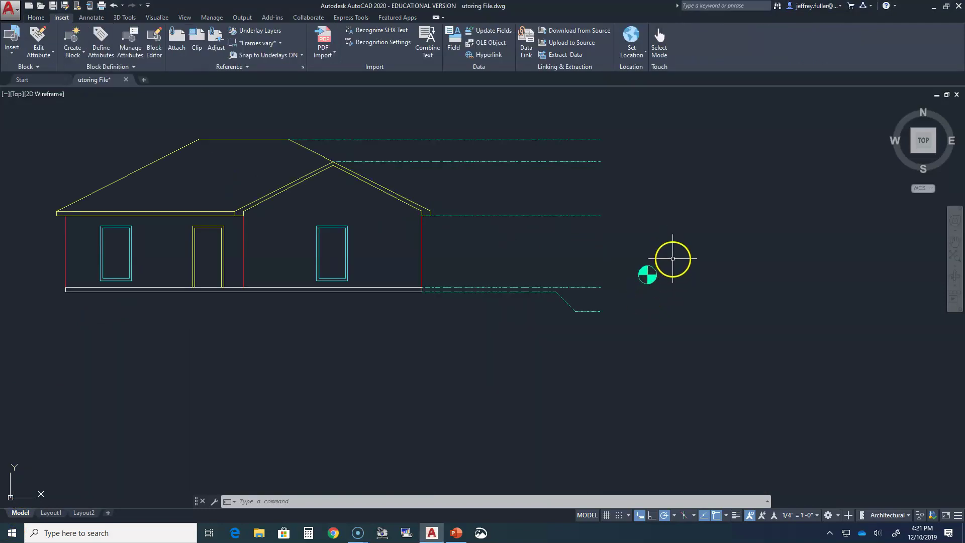
Copy the elevation target symbol from its center onto the outer ends of all five height reference lines.
{"action": "left_click", "coordinate": [672, 259]}
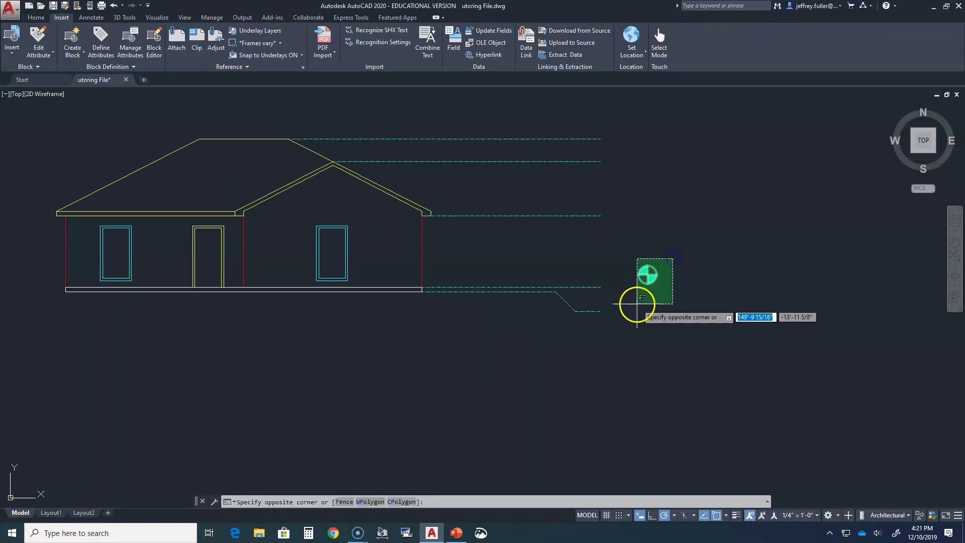
{"action": "left_click", "coordinate": [637, 304]}
{"action": "left_click", "coordinate": [37, 19]}
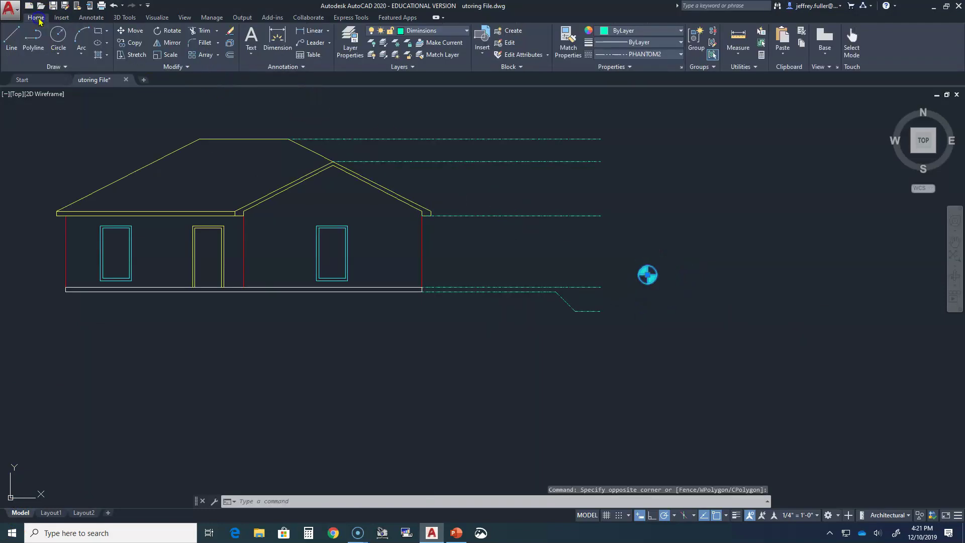
{"action": "left_click", "coordinate": [129, 42]}
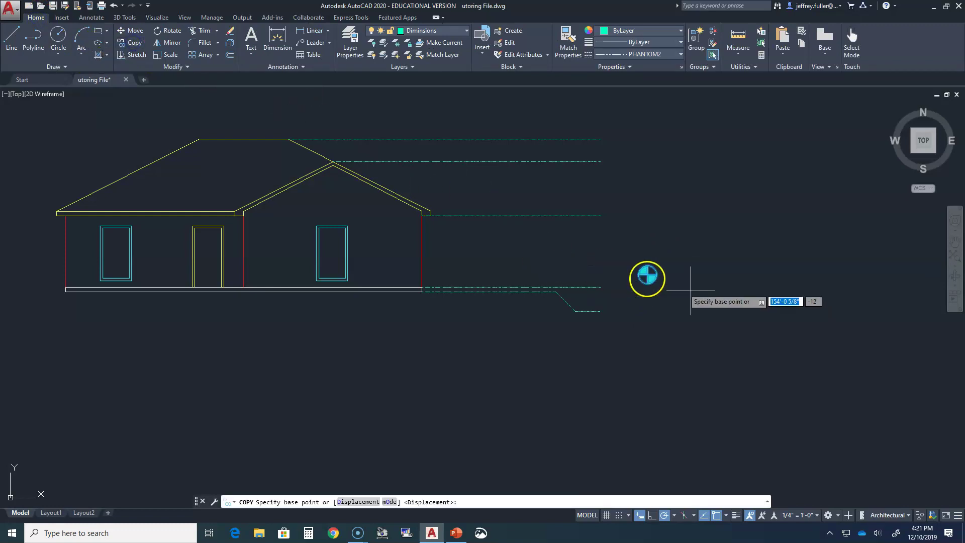
{"action": "left_click", "coordinate": [645, 275]}
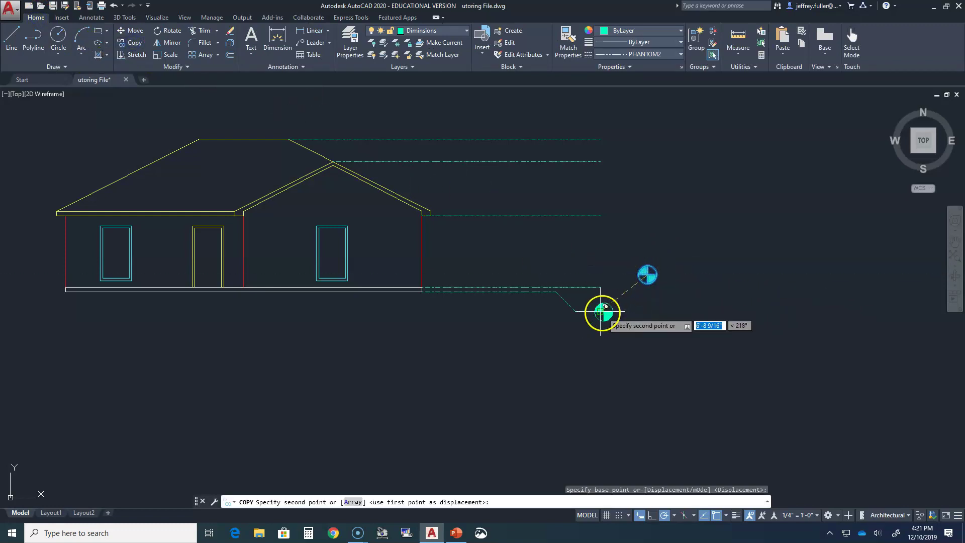
{"action": "left_click", "coordinate": [600, 288]}
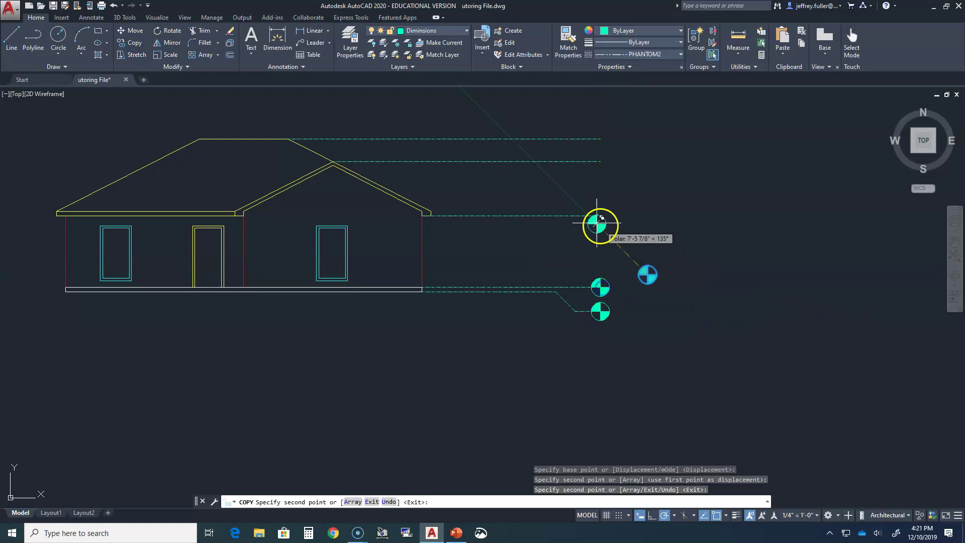
{"action": "left_click", "coordinate": [600, 216]}
{"action": "left_click", "coordinate": [600, 161]}
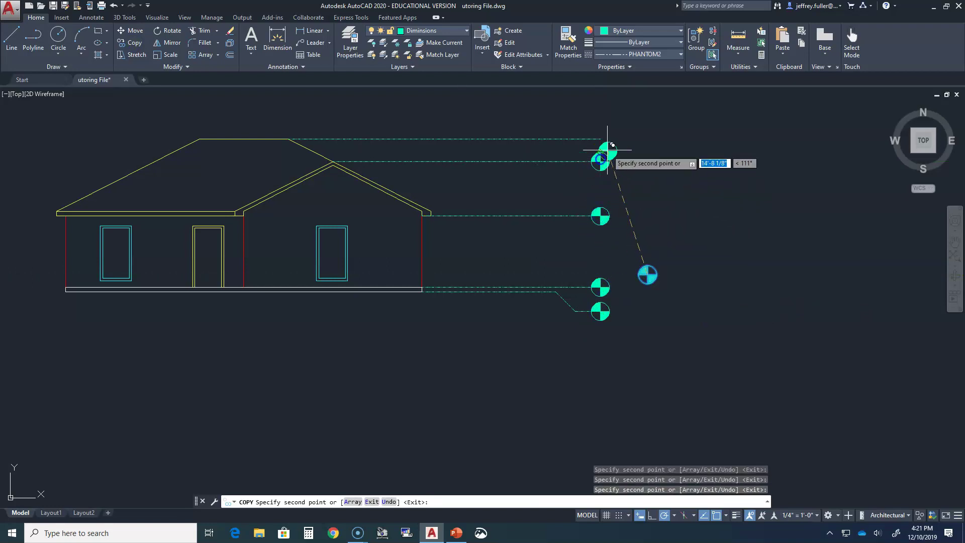
{"action": "left_click", "coordinate": [601, 139]}
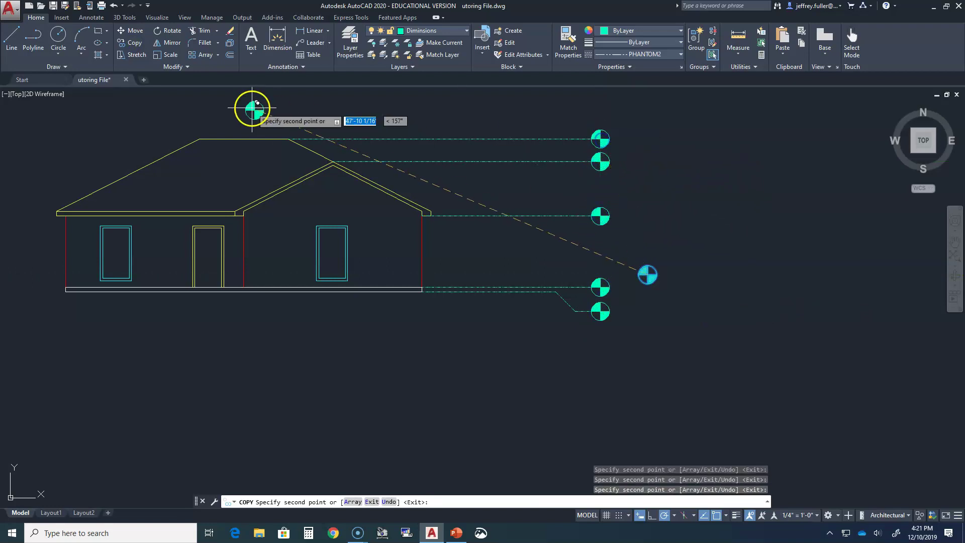
Add a two-line multiline text label reading "LEVEL 1" and "-0' 6"" beside the lowest target, above the grade line.
{"action": "left_click", "coordinate": [250, 34]}
{"action": "scroll", "coordinate": [533, 282], "scroll_direction": "up", "scroll_amount": 5}
{"action": "middle_click_drag", "start_coordinate": [628, 342], "coordinate": [272, 344]}
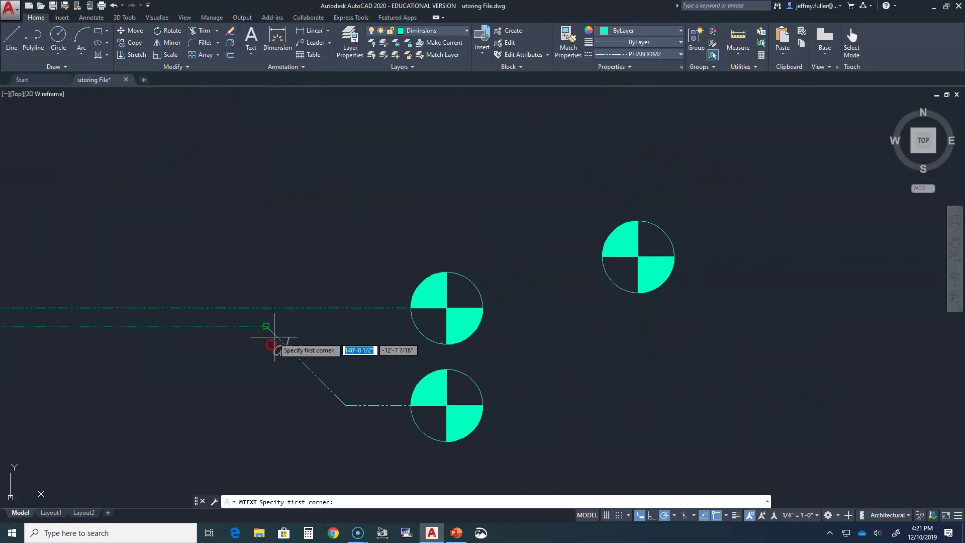
{"action": "left_click", "coordinate": [333, 335]}
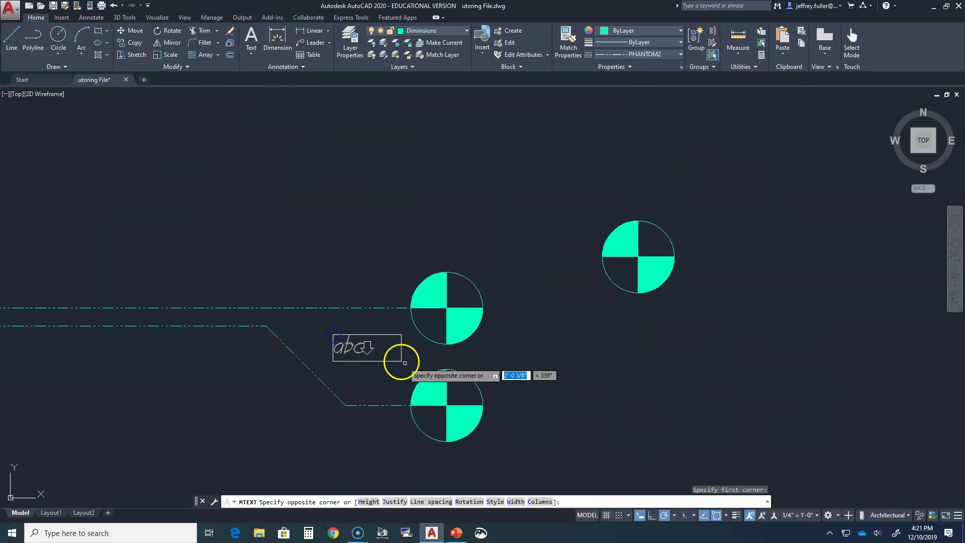
{"action": "left_click", "coordinate": [534, 398]}
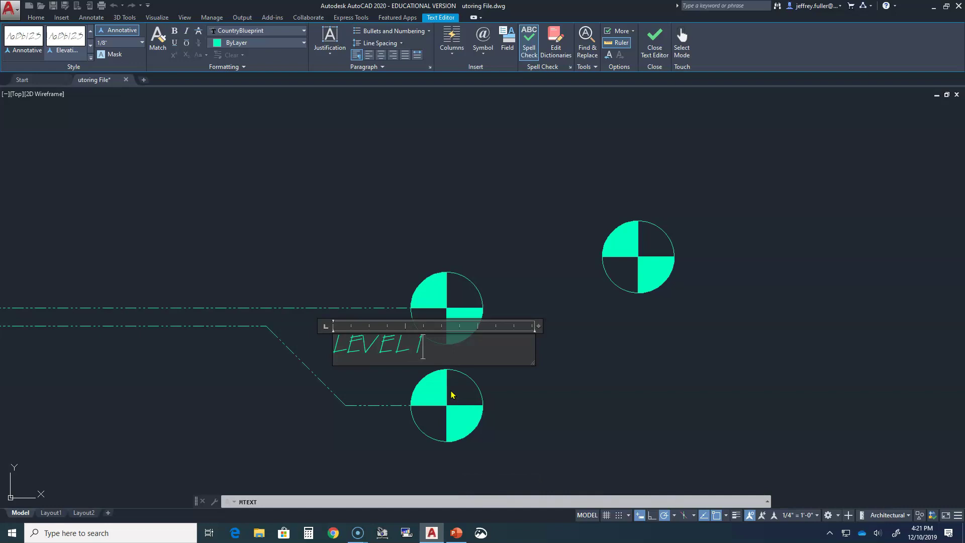
{"action": "key", "text": "Return"}
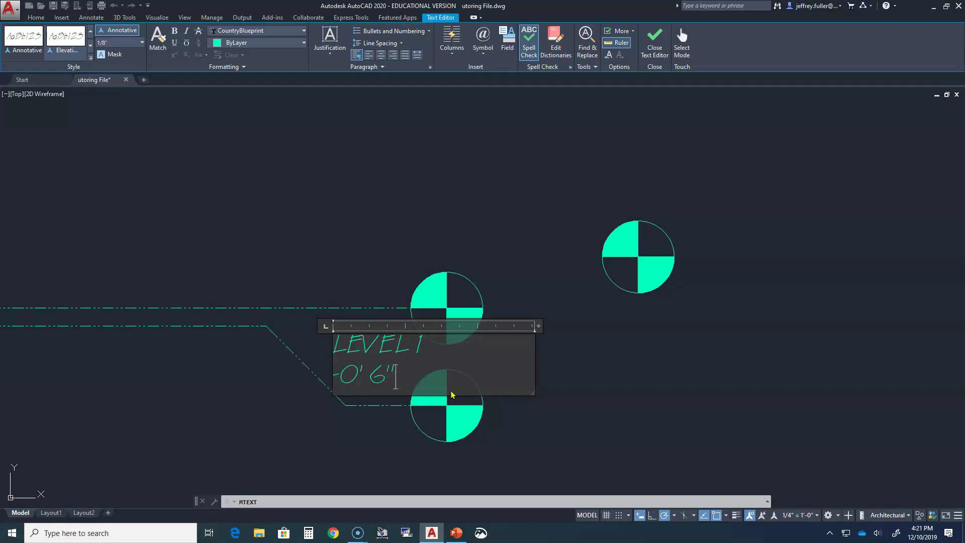
{"action": "key", "text": "Return"}
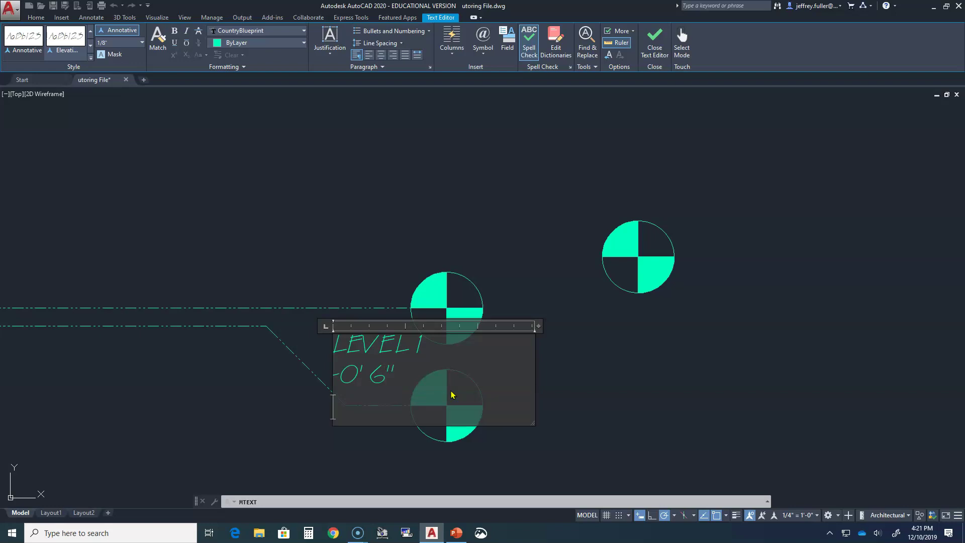
{"action": "left_click", "coordinate": [728, 446]}
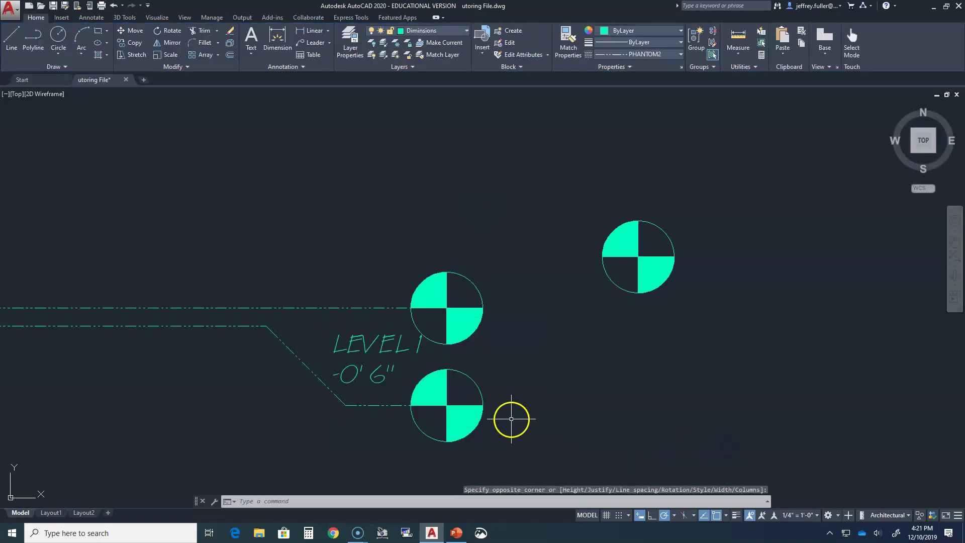
Copy the level label straight up above the floor line and above the wall-top line, beside their targets.
{"action": "scroll", "coordinate": [511, 419], "scroll_direction": "down", "scroll_amount": 2}
{"action": "left_click", "coordinate": [425, 371]}
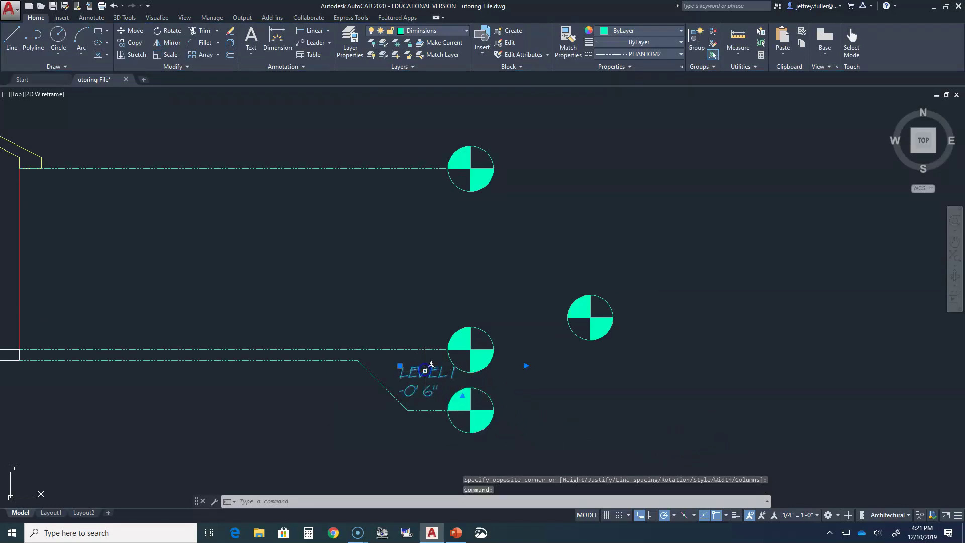
{"action": "left_click", "coordinate": [397, 365]}
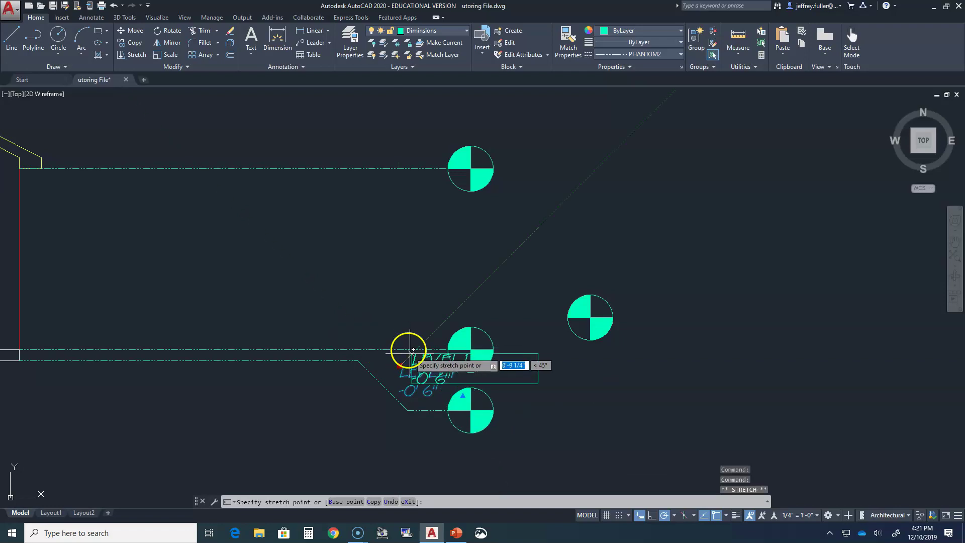
{"action": "key", "text": "Escape"}
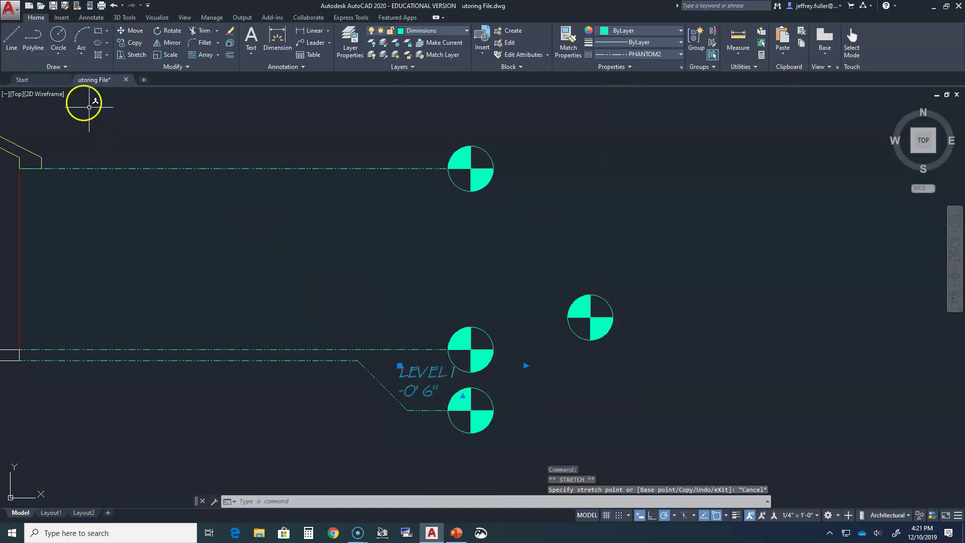
{"action": "left_click", "coordinate": [139, 45]}
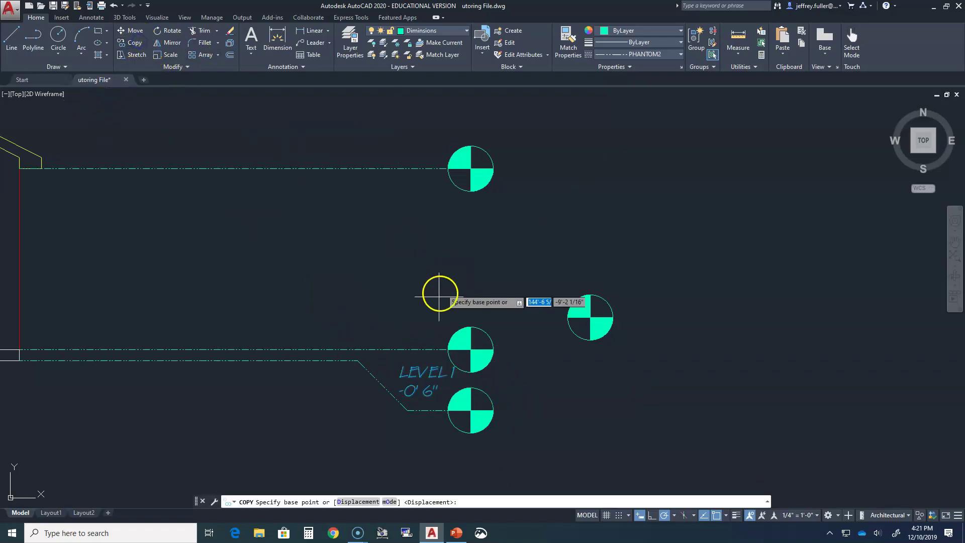
{"action": "left_click", "coordinate": [402, 365]}
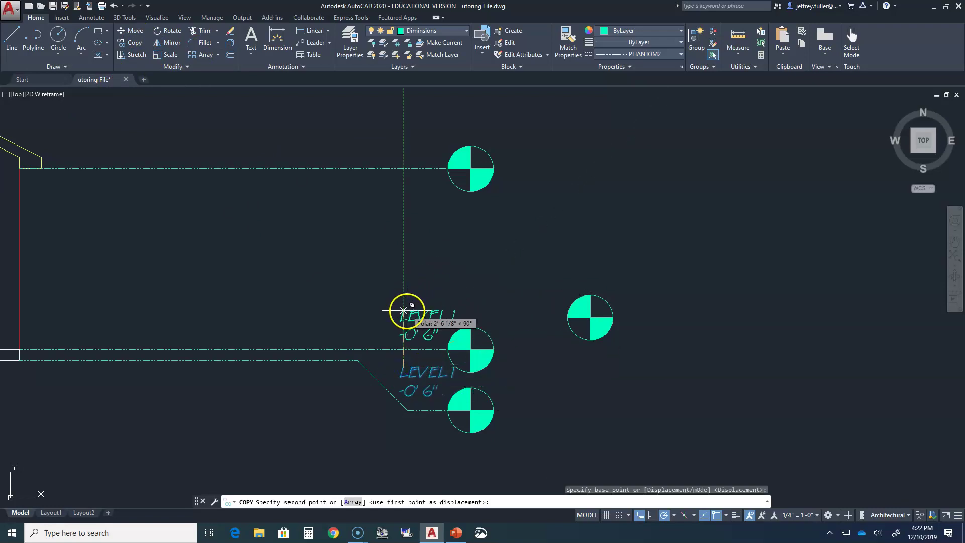
{"action": "left_click", "coordinate": [403, 311]}
{"action": "middle_click_drag", "start_coordinate": [415, 233], "coordinate": [435, 374]}
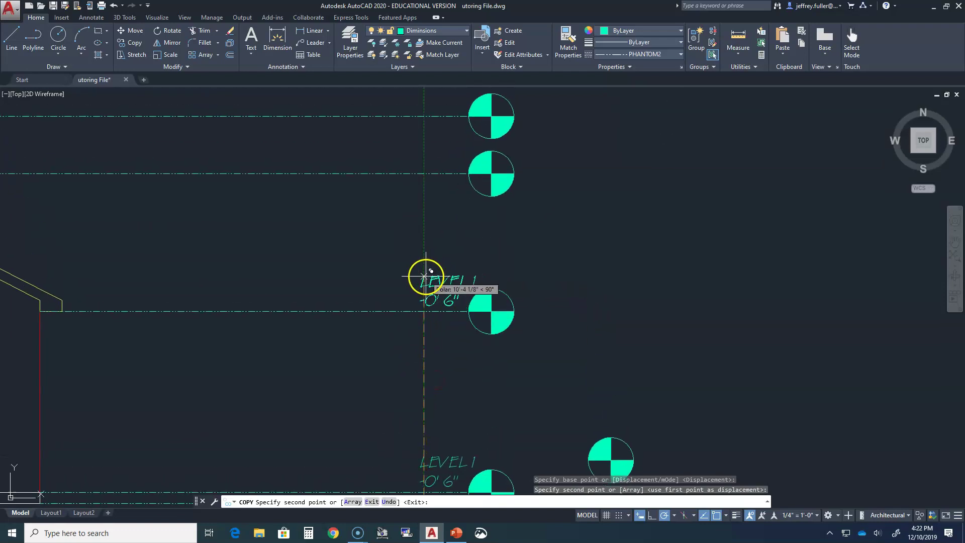
{"action": "left_click", "coordinate": [426, 277]}
Place two more vertically aligned copies of the level label above the lower and upper roof ridge lines.
{"action": "middle_click_drag", "start_coordinate": [438, 187], "coordinate": [466, 290]}
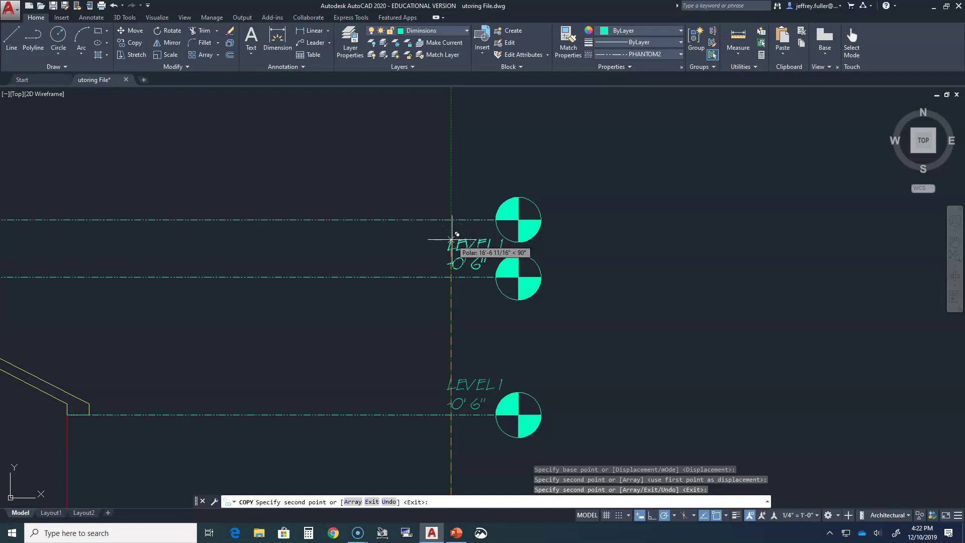
{"action": "left_click", "coordinate": [451, 241]}
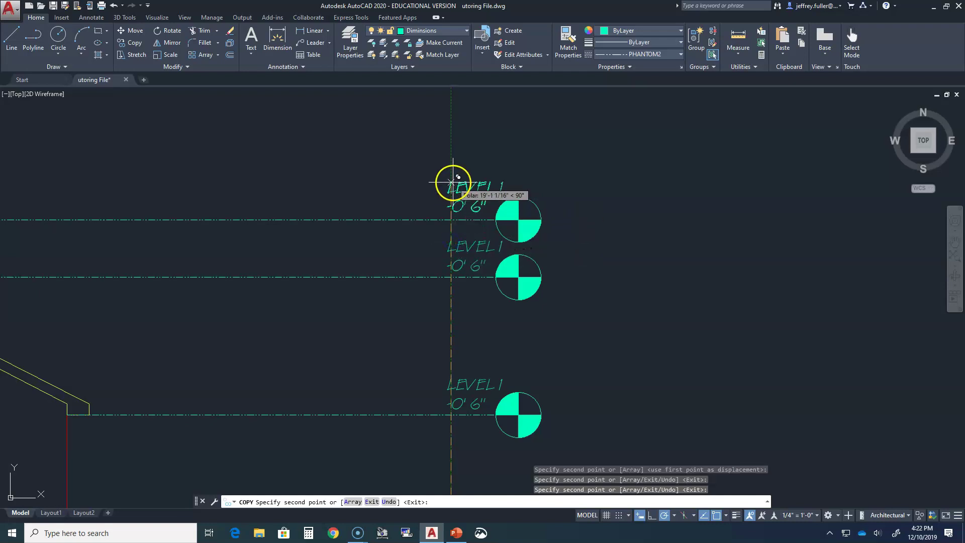
{"action": "left_click", "coordinate": [453, 182]}
{"action": "key", "text": "Escape"}
Delete the spare target symbol standing apart from the height reference lines.
{"action": "scroll", "coordinate": [553, 281], "scroll_direction": "down", "scroll_amount": 4}
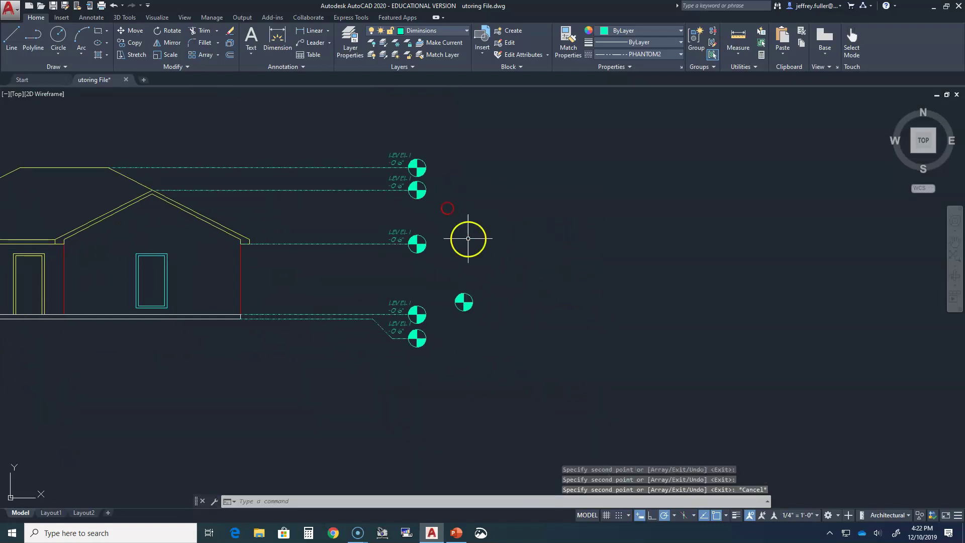
{"action": "left_click", "coordinate": [496, 287]}
{"action": "left_click", "coordinate": [442, 318]}
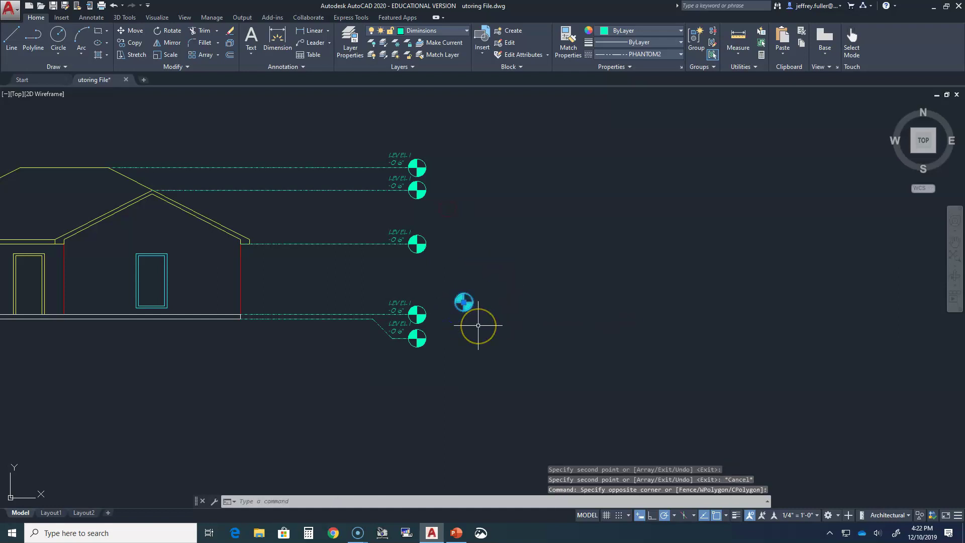
{"action": "key", "text": "Delete"}
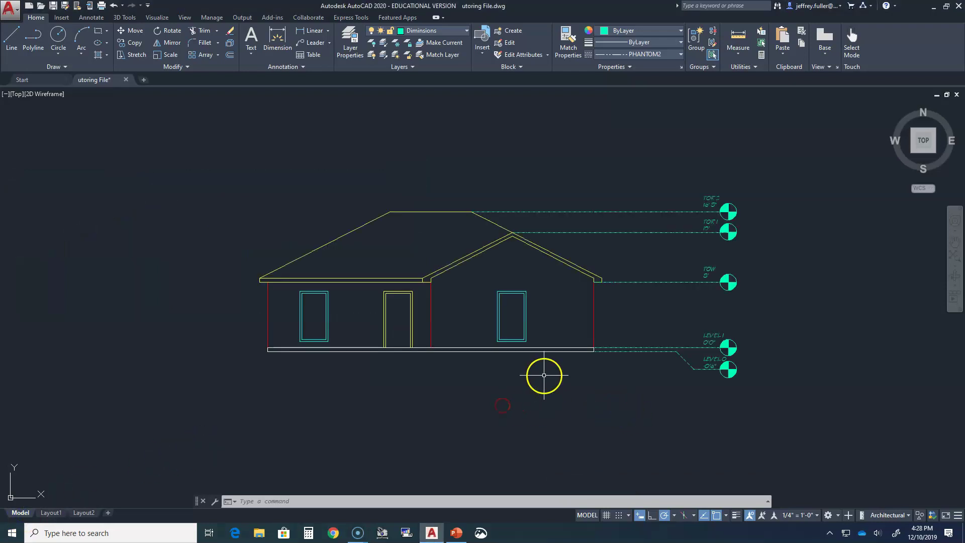
Measure the vertical distance from the LEVEL 1 floor line at the house's corner up to the TOR 1 line.
{"action": "middle_click_drag", "start_coordinate": [544, 375], "coordinate": [409, 388]}
{"action": "scroll", "coordinate": [508, 394], "scroll_direction": "up", "scroll_amount": 2}
{"action": "middle_click_drag", "start_coordinate": [509, 394], "coordinate": [478, 443]}
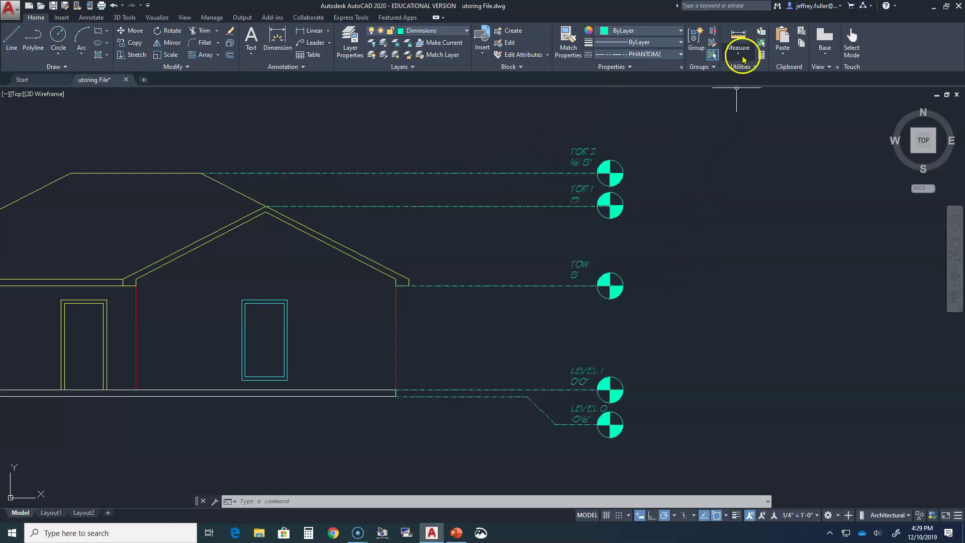
{"action": "left_click", "coordinate": [739, 35]}
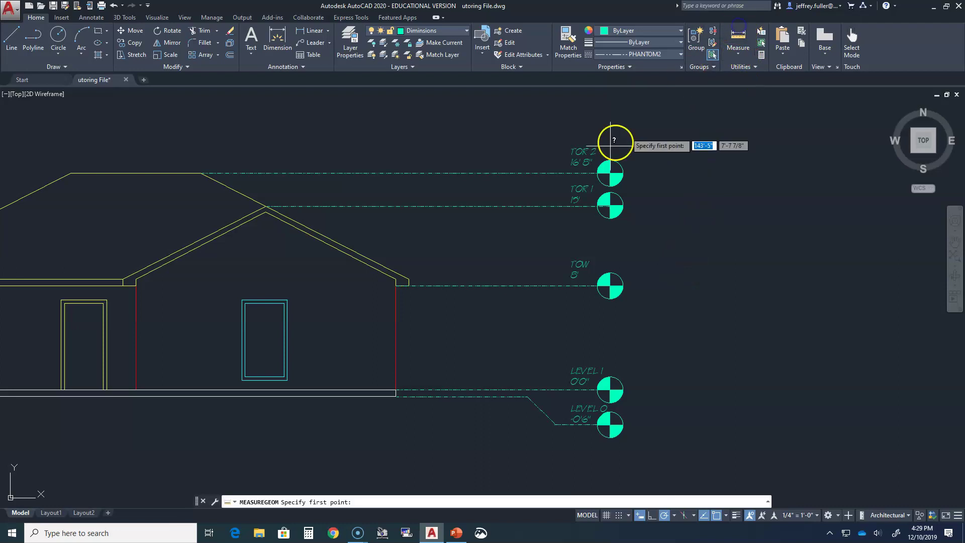
{"action": "left_click", "coordinate": [395, 390]}
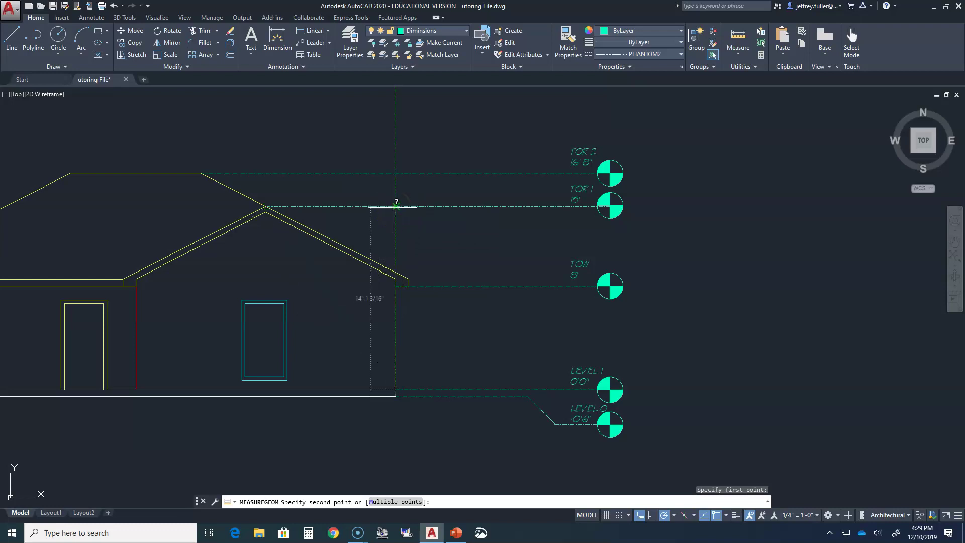
{"action": "key", "text": "Escape"}
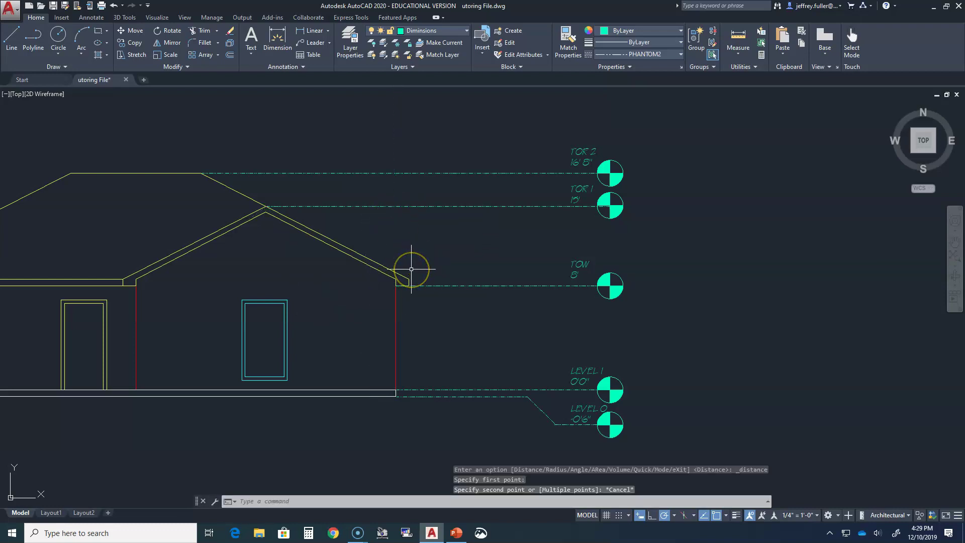
Copy the front elevation's grouped height references, labels and targets into the empty area beyond the right side elevation.
{"action": "scroll", "coordinate": [412, 269], "scroll_direction": "down", "scroll_amount": 6}
{"action": "middle_click_drag", "start_coordinate": [422, 256], "coordinate": [448, 402]}
{"action": "scroll", "coordinate": [457, 359], "scroll_direction": "down", "scroll_amount": 2}
{"action": "middle_click_drag", "start_coordinate": [456, 358], "coordinate": [514, 317]}
{"action": "left_click", "coordinate": [537, 343]}
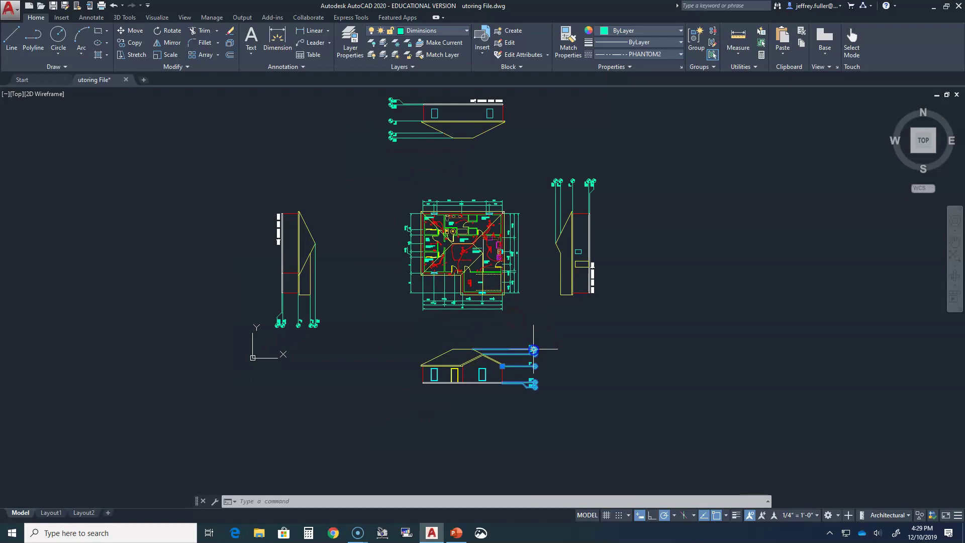
{"action": "left_click", "coordinate": [129, 44]}
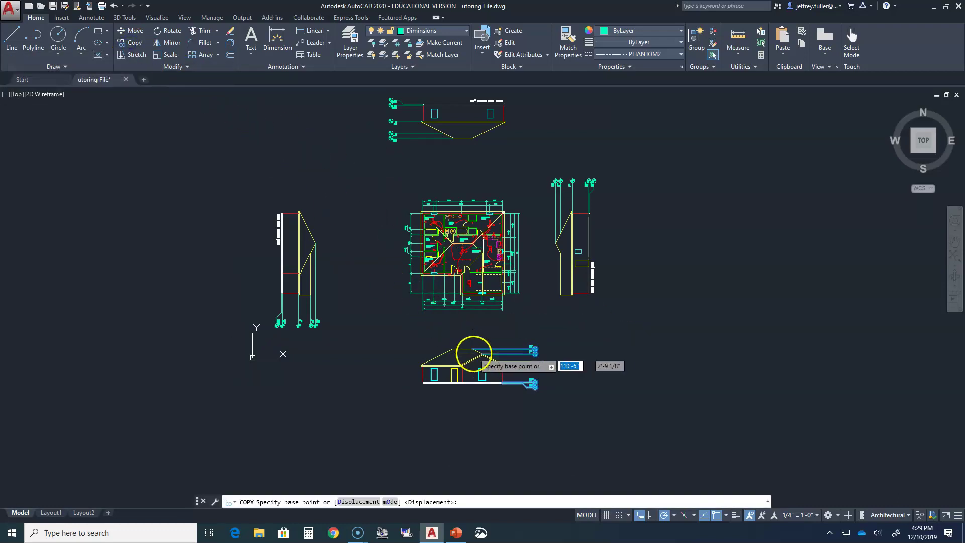
{"action": "left_click", "coordinate": [499, 366]}
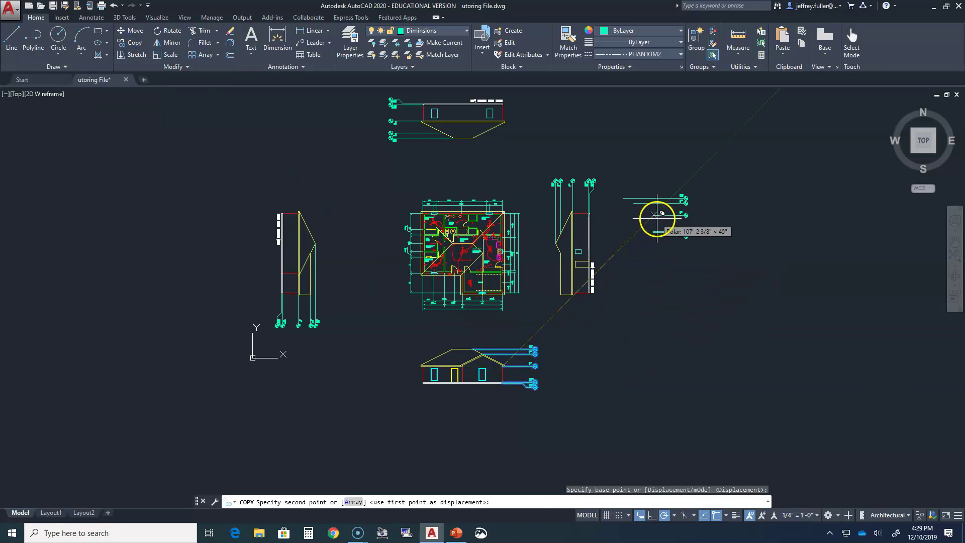
{"action": "left_click", "coordinate": [658, 207]}
{"action": "key", "text": "Escape"}
Rotate the copied height references 90 degrees counterclockwise so their target symbols point upward.
{"action": "left_click", "coordinate": [660, 204]}
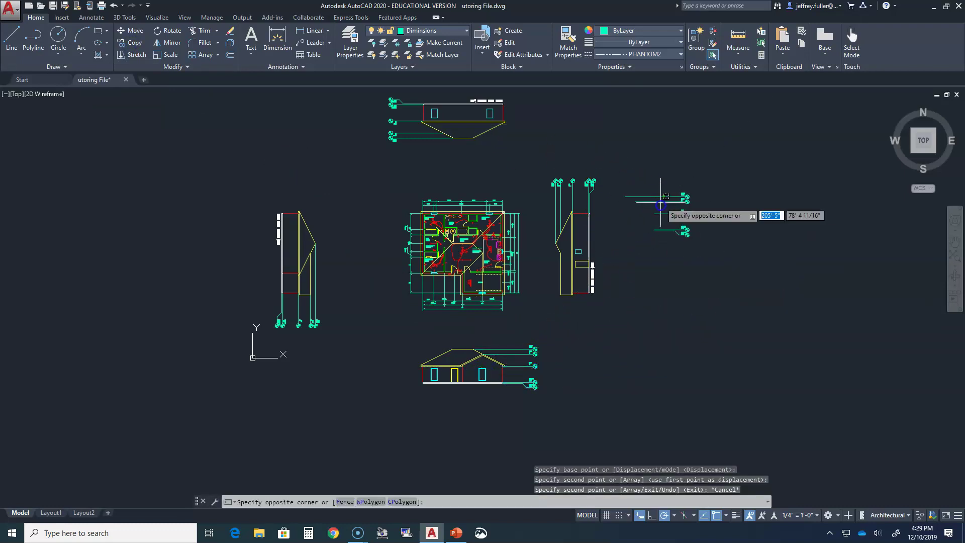
{"action": "left_click", "coordinate": [627, 173]}
{"action": "left_click", "coordinate": [171, 31]}
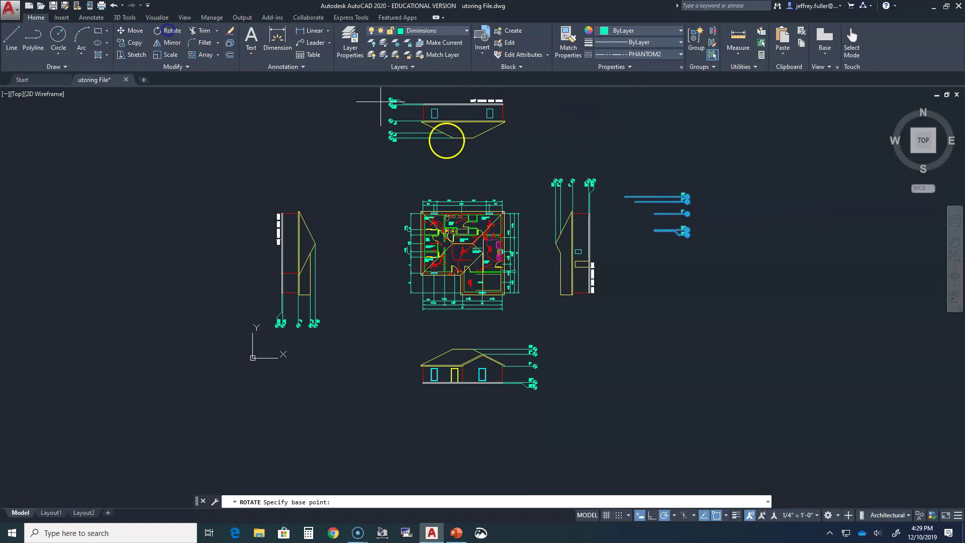
{"action": "left_click", "coordinate": [660, 213]}
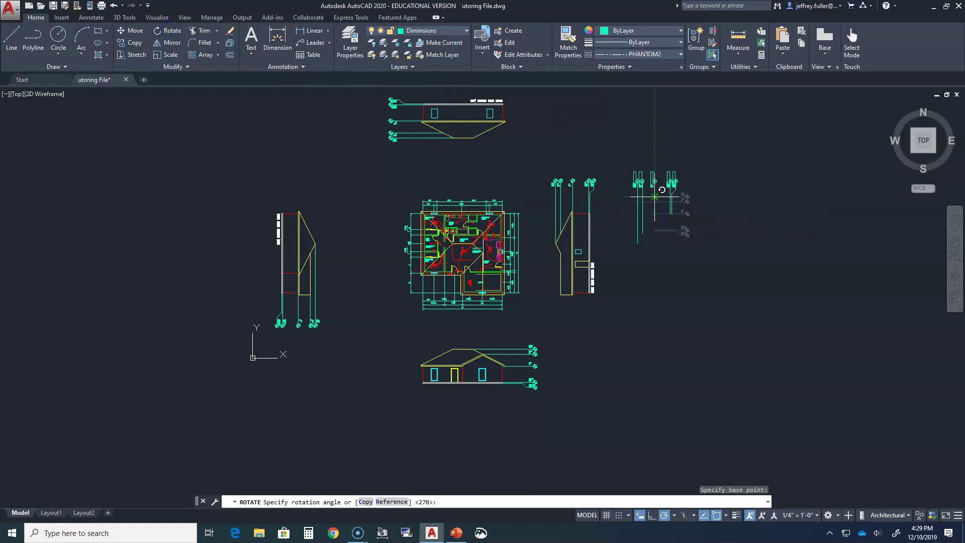
{"action": "left_click", "coordinate": [658, 195]}
{"action": "key", "text": "Escape"}
{"action": "scroll", "coordinate": [662, 241], "scroll_direction": "up", "scroll_amount": 4}
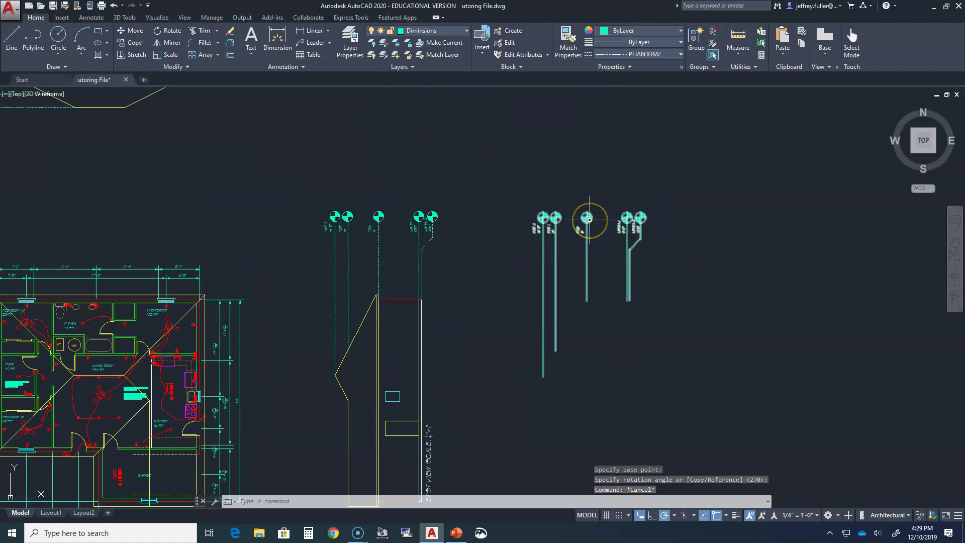
{"action": "scroll", "coordinate": [575, 270], "scroll_direction": "down", "scroll_amount": 5}
{"action": "mouse_move", "coordinate": [497, 317]}
{"action": "middle_mouse_down"}
{"action": "mouse_move", "coordinate": [573, 328]}
{"action": "mouse_move", "coordinate": [631, 249]}
{"action": "middle_mouse_up"}
{"action": "scroll", "coordinate": [627, 267], "scroll_direction": "up", "scroll_amount": 3}
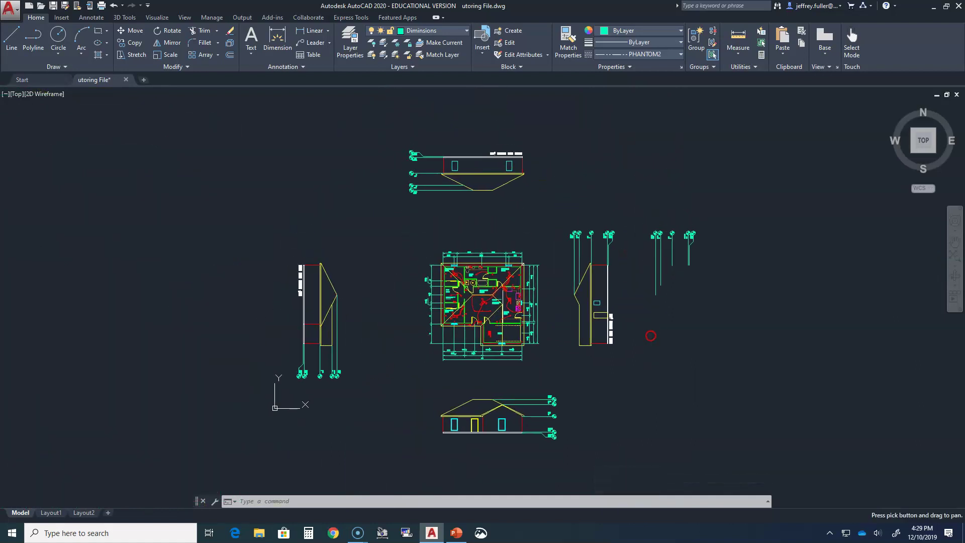